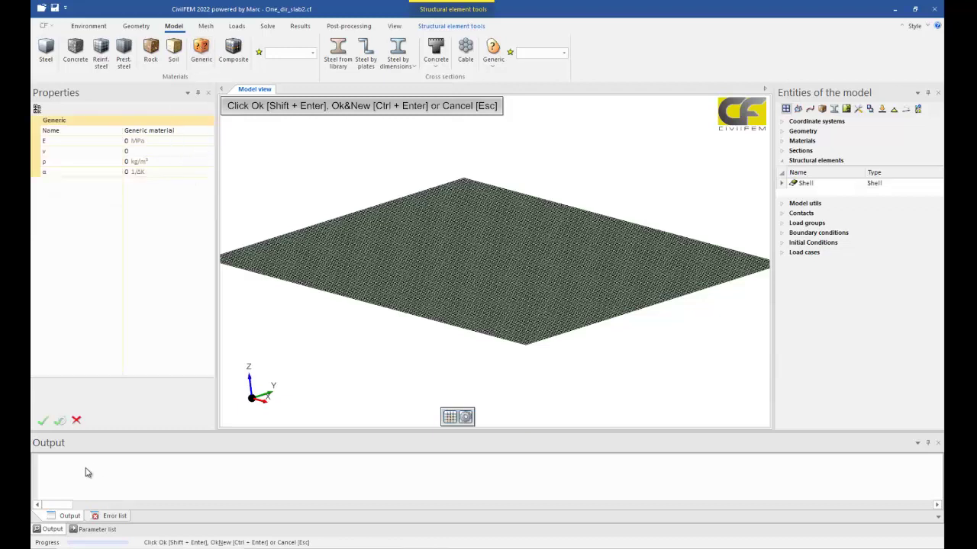
# Discard the unfinished generic material without saving it
pyautogui.click(42, 421)
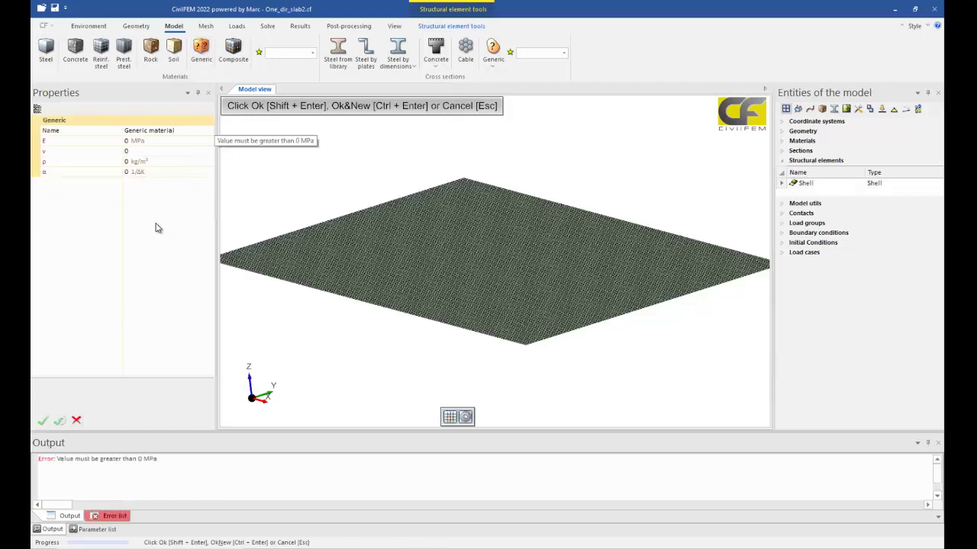
pyautogui.click(192, 152)
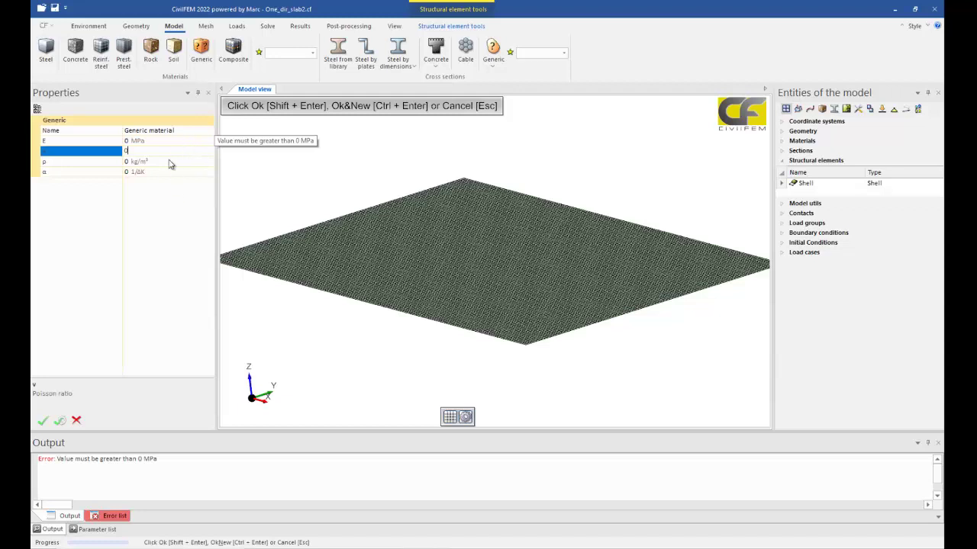
pyautogui.click(76, 420)
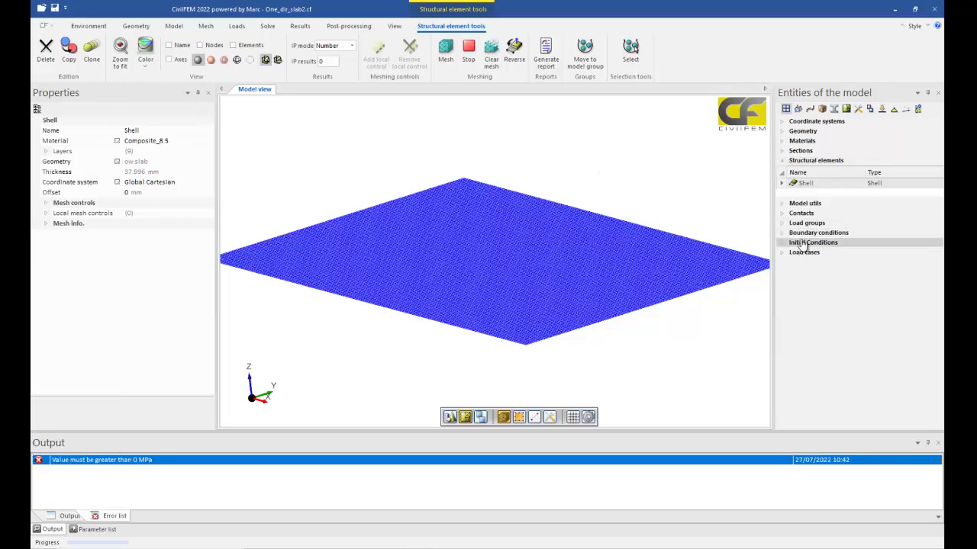
# Review the Concrete properties, including cracking, then Reinforced steel_Plast and Reinforced steel_Ort
pyautogui.click(783, 140)
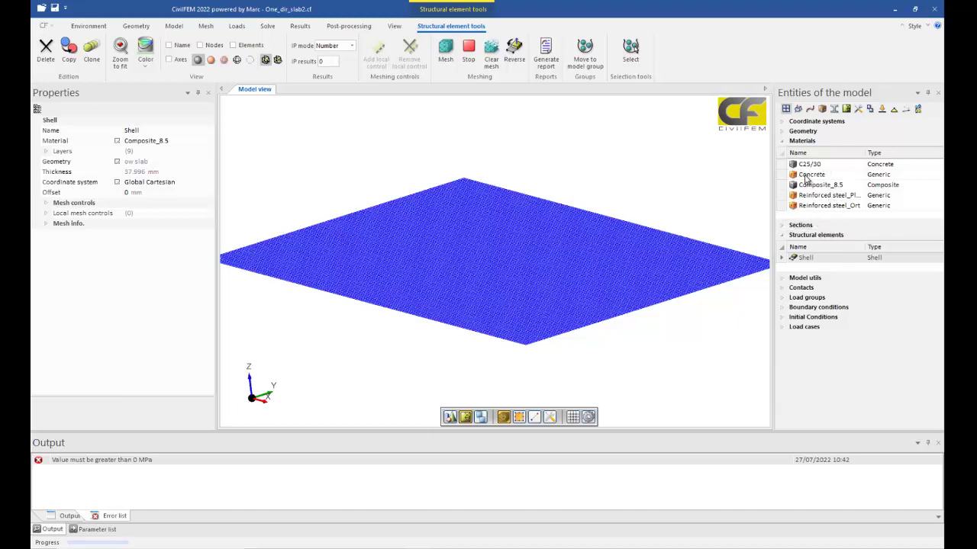
pyautogui.click(808, 177)
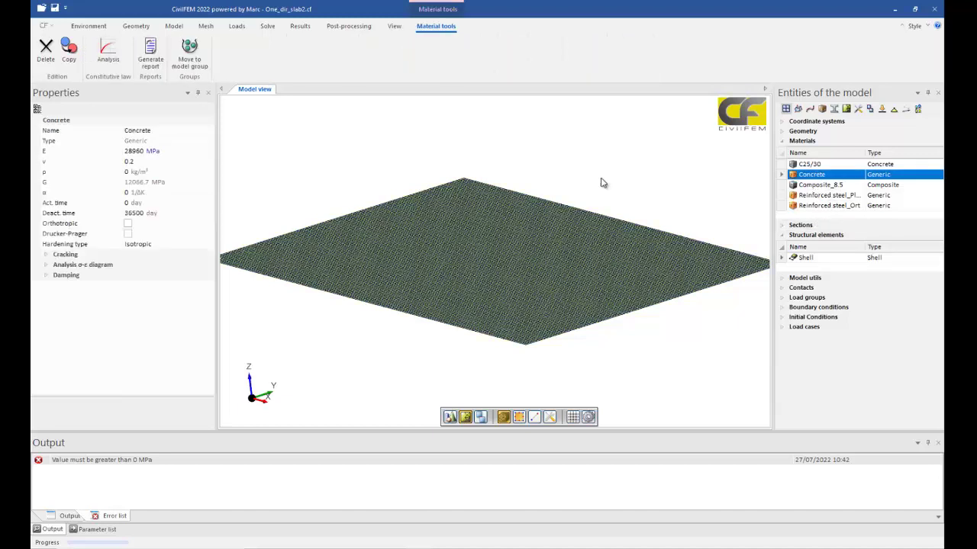
pyautogui.click(44, 256)
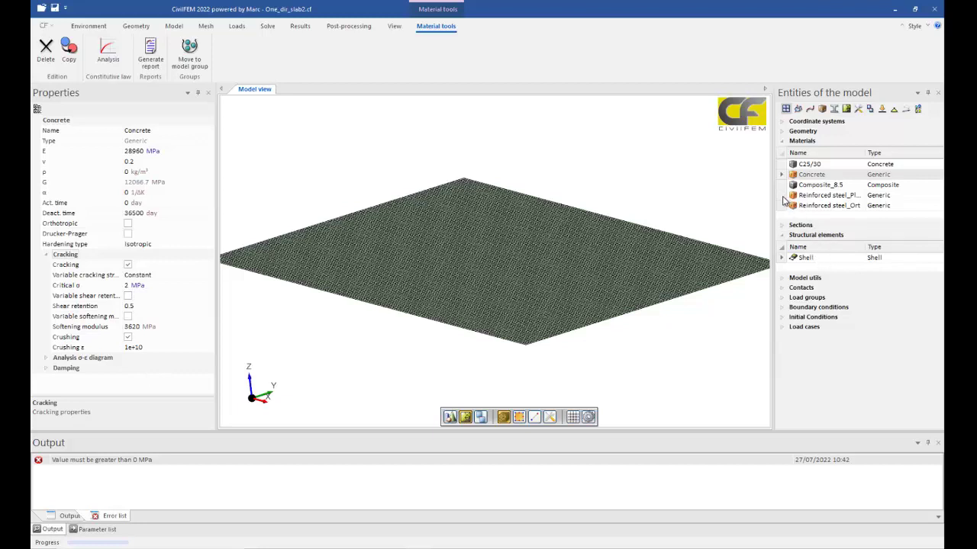
pyautogui.click(782, 197)
pyautogui.click(782, 206)
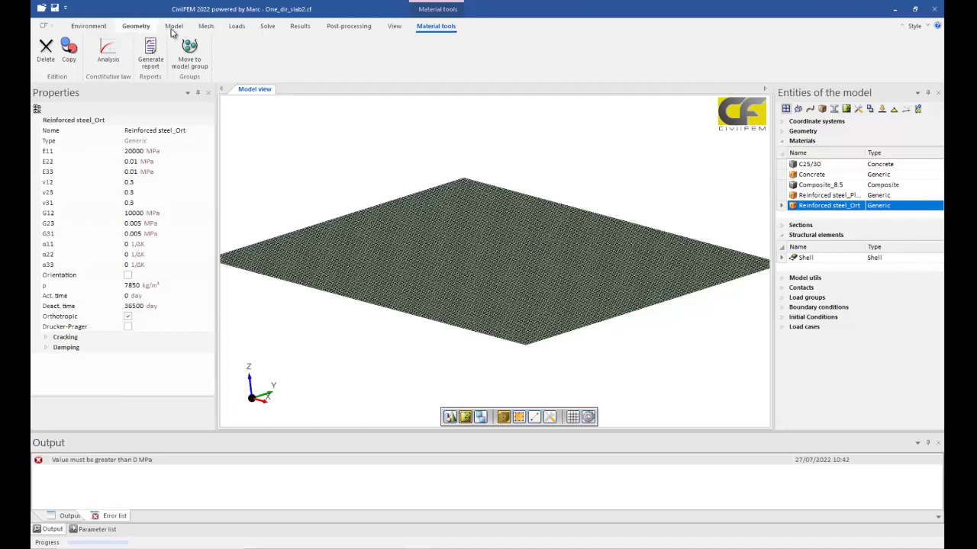
pyautogui.click(175, 28)
pyautogui.click(234, 52)
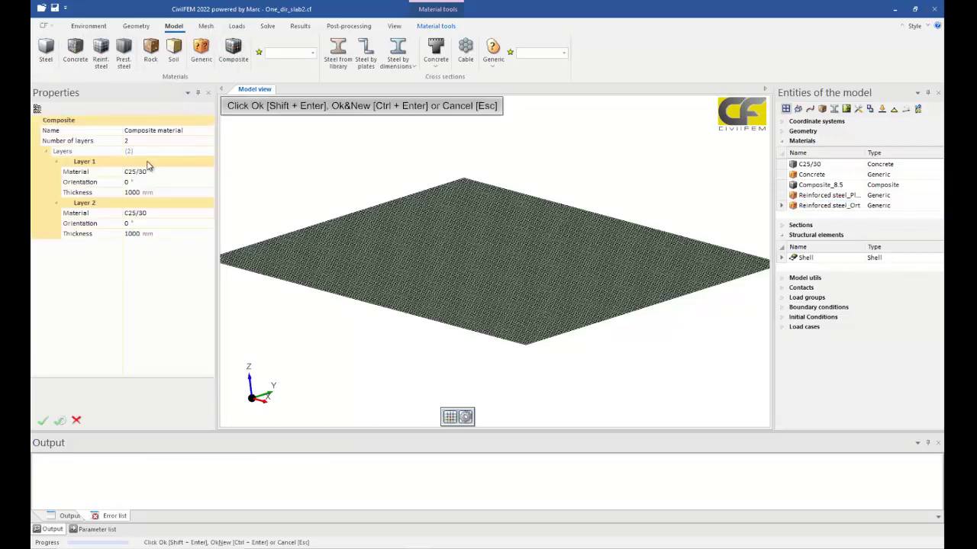
pyautogui.click(109, 142)
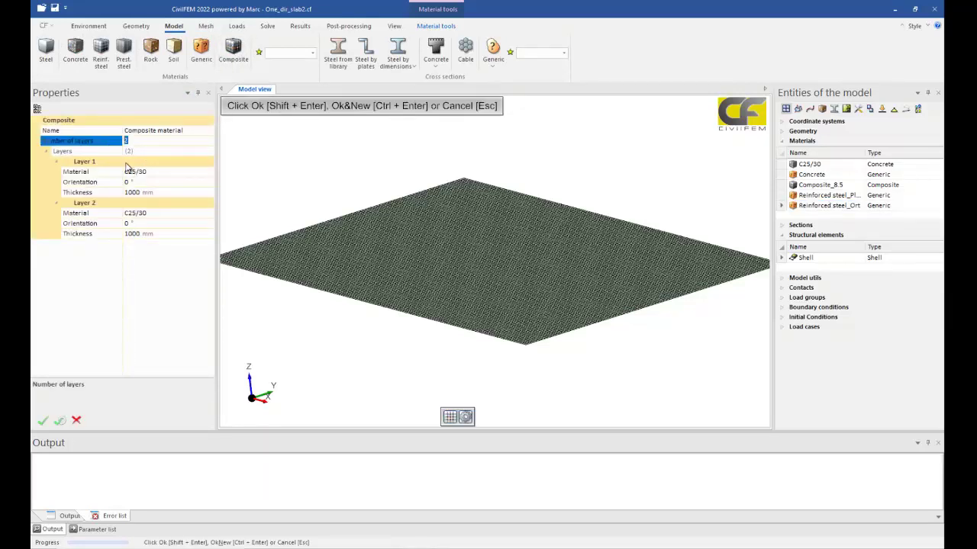
pyautogui.write('5')
pyautogui.click(95, 306)
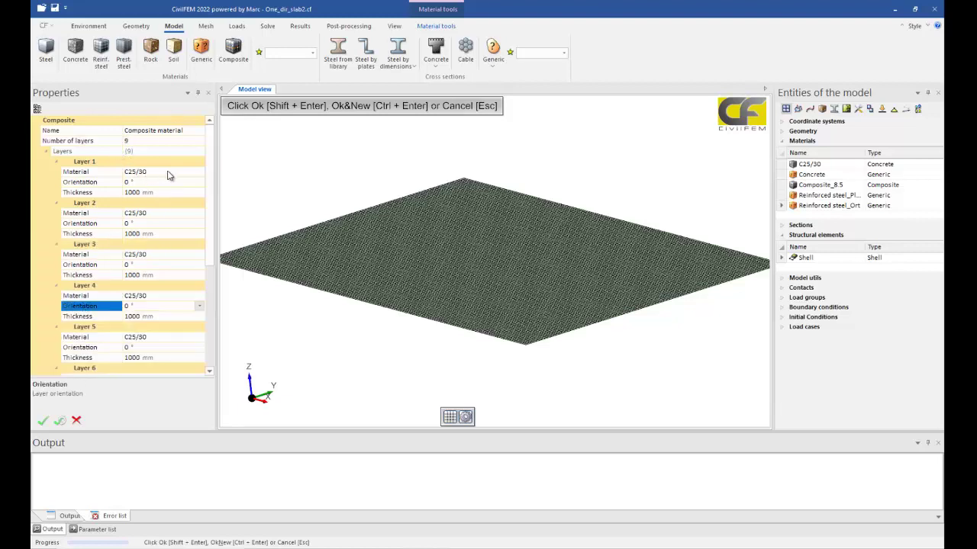
pyautogui.click(212, 306)
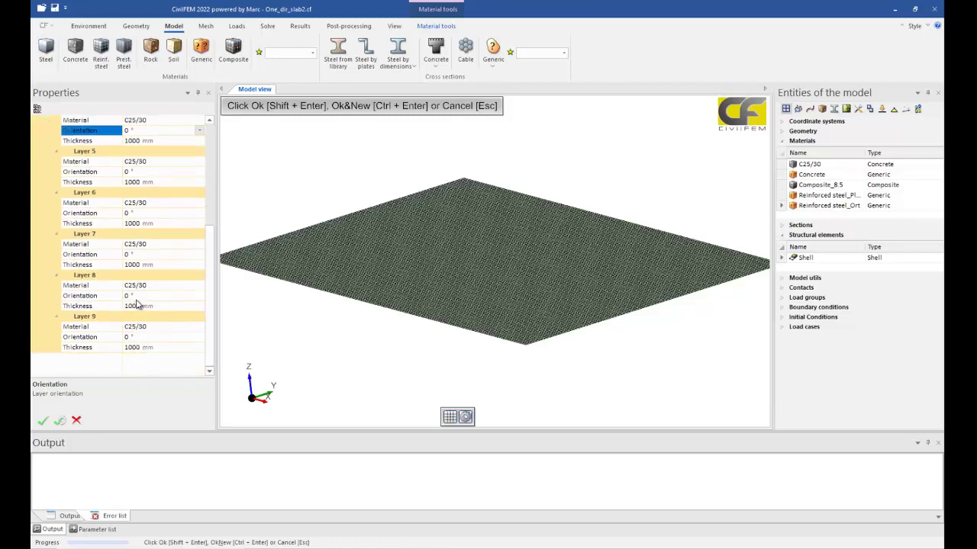
pyautogui.click(194, 247)
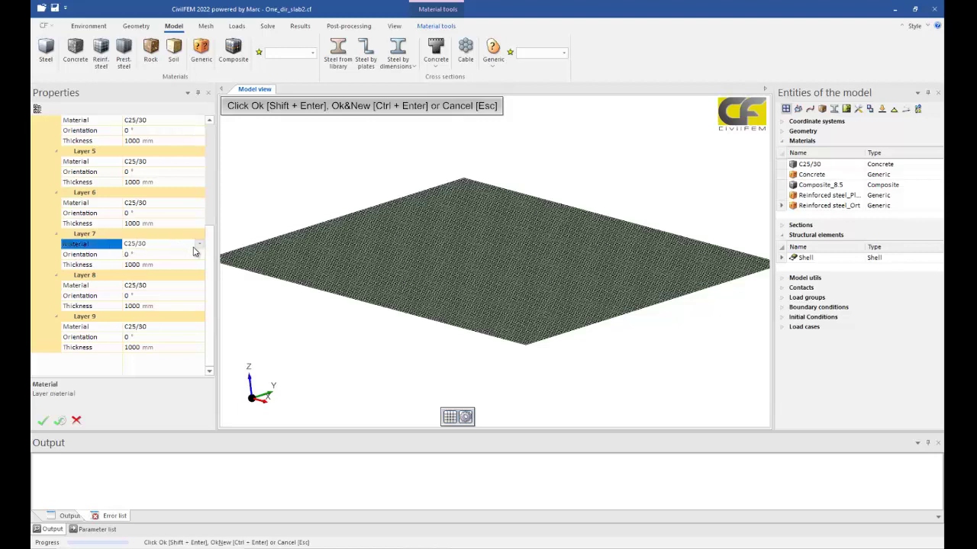
pyautogui.click(200, 245)
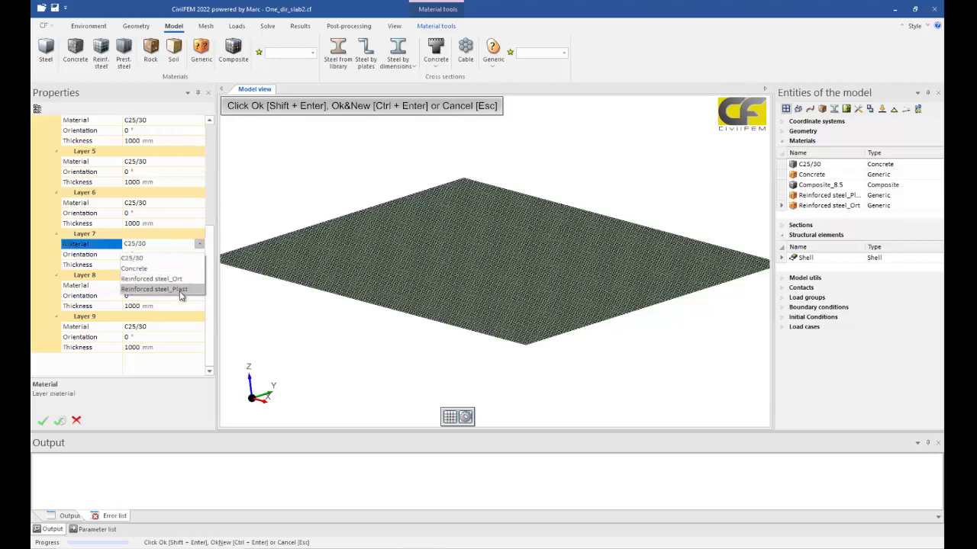
pyautogui.press('Down')
pyautogui.press('Down')
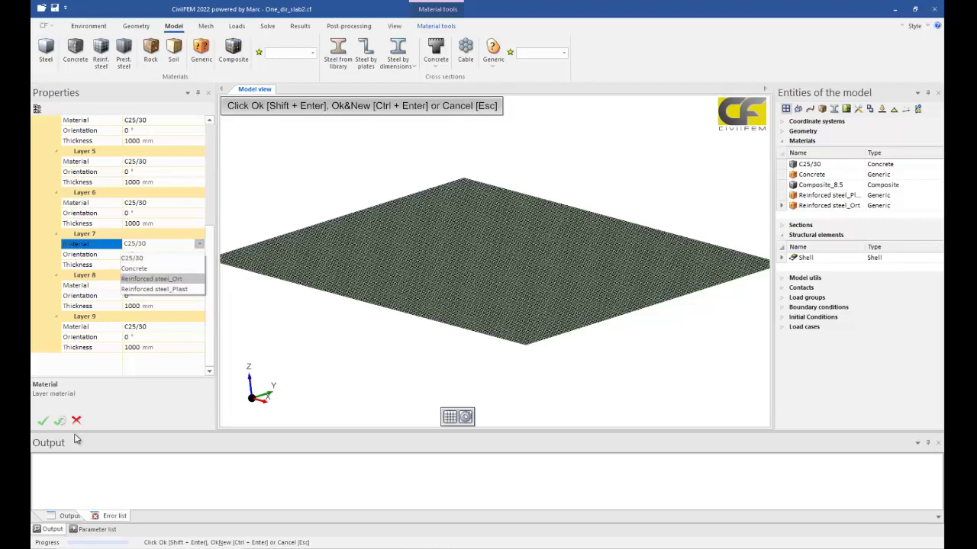
pyautogui.click(77, 420)
# Cancel the composite definition, widen the properties panel, and select the slab Shell (Composite_8.5, 9 layers)
pyautogui.click(77, 421)
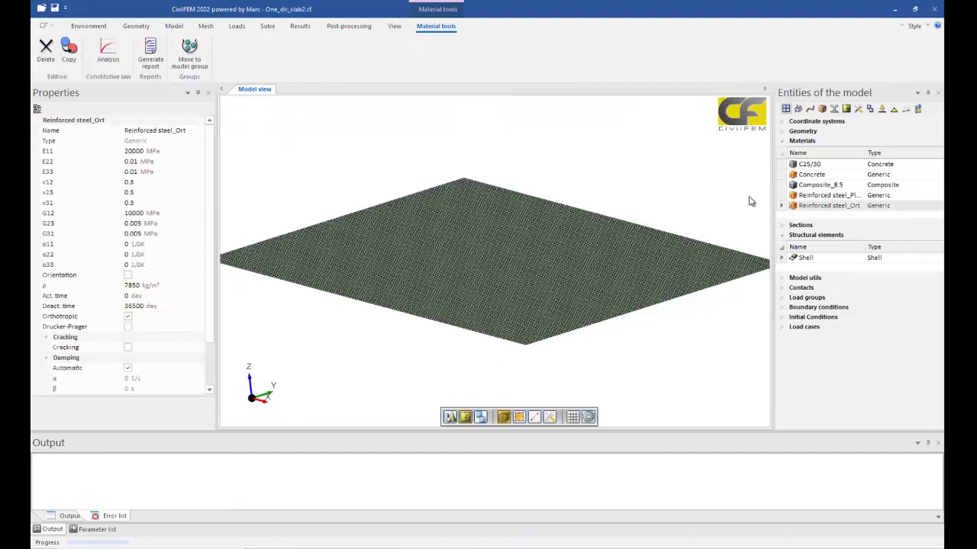
pyautogui.click(786, 196)
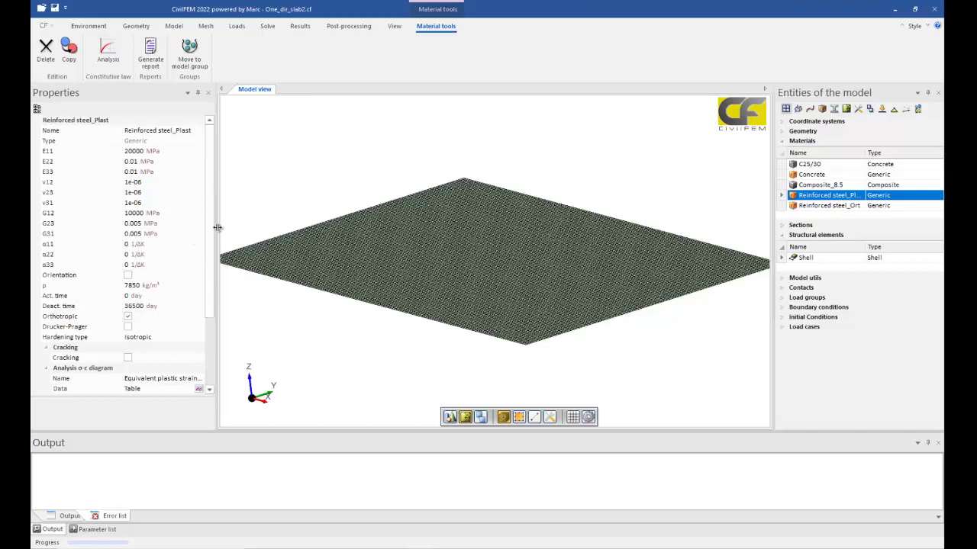
pyautogui.moveTo(217, 227); pyautogui.dragTo(269, 229)
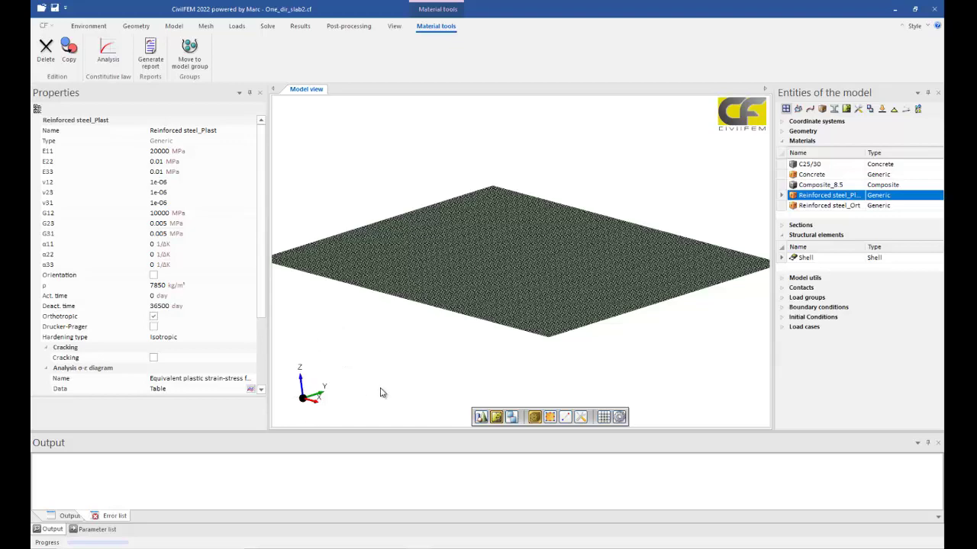
pyautogui.moveTo(481, 369); pyautogui.dragTo(578, 331, button='middle')
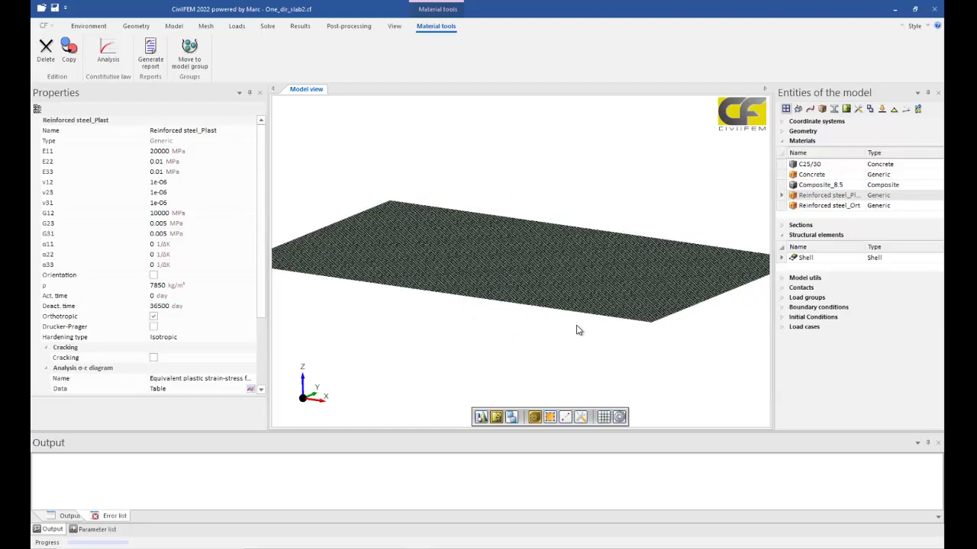
pyautogui.click(571, 283)
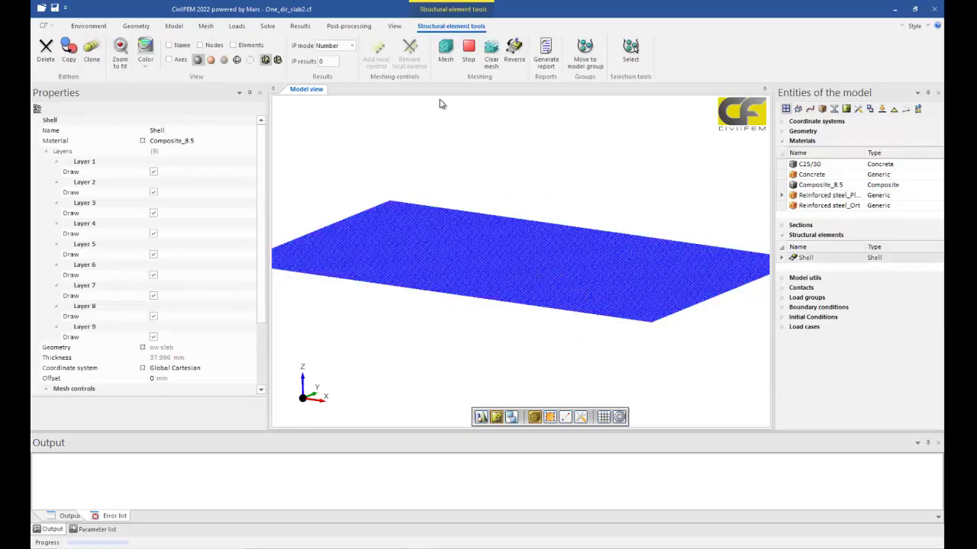
# Regenerate the shell mesh and zoom in on the slab edge to see its layered thickness
pyautogui.click(277, 59)
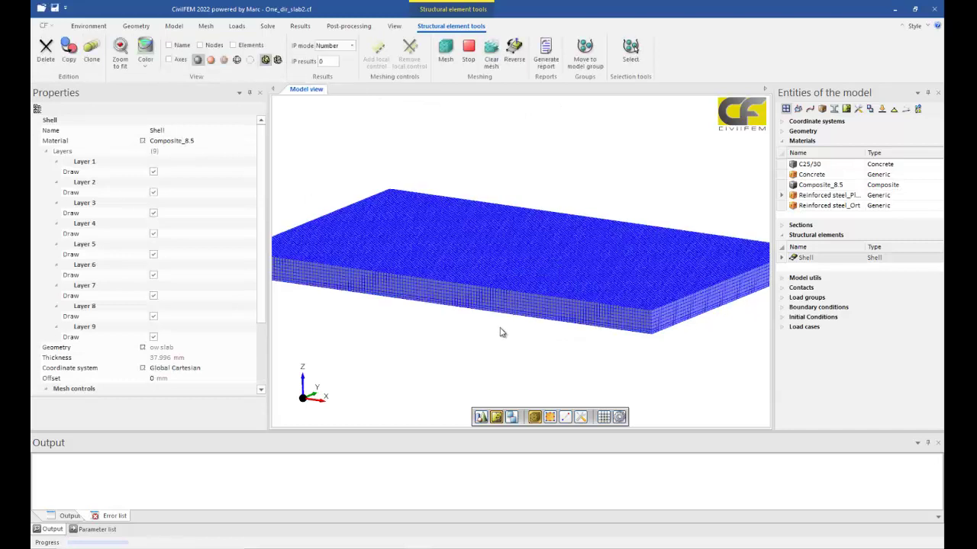
pyautogui.moveTo(524, 349); pyautogui.dragTo(560, 336, button='middle')
pyautogui.scroll(3, 555, 336)
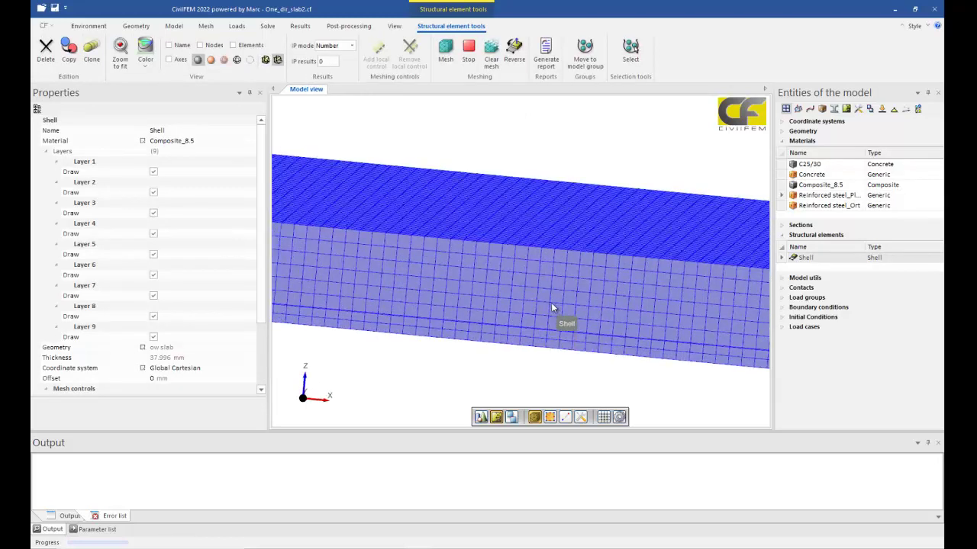
pyautogui.scroll(5, 590, 285)
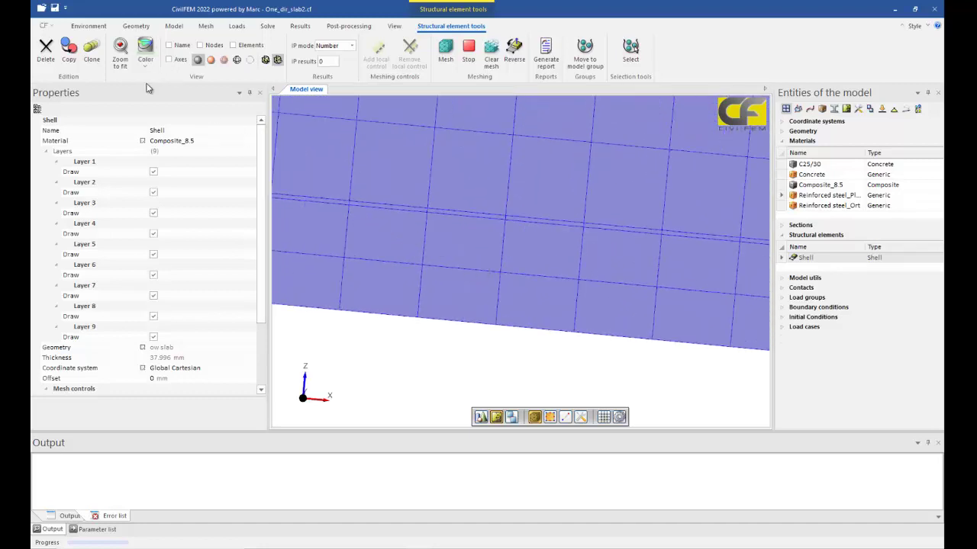
# Check Composite_8.5's 5.166 mm Concrete layers and reselect the 37.996 mm slab Shell
pyautogui.click(789, 185)
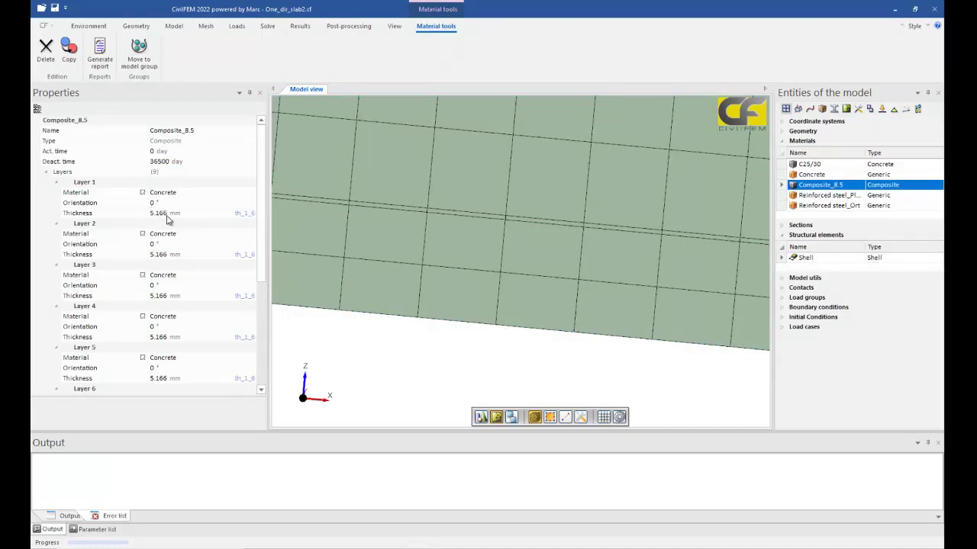
pyautogui.scroll(-5, 436, 359)
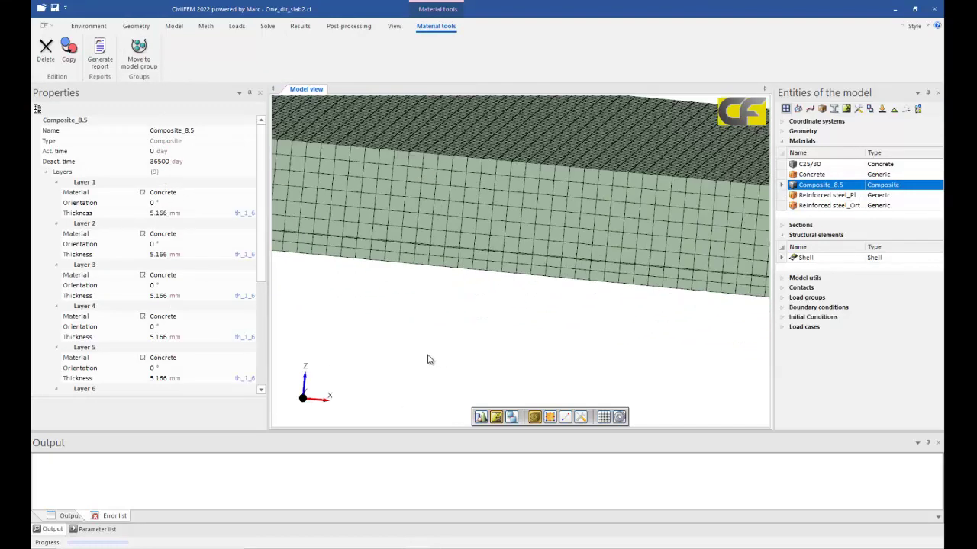
pyautogui.click(478, 320)
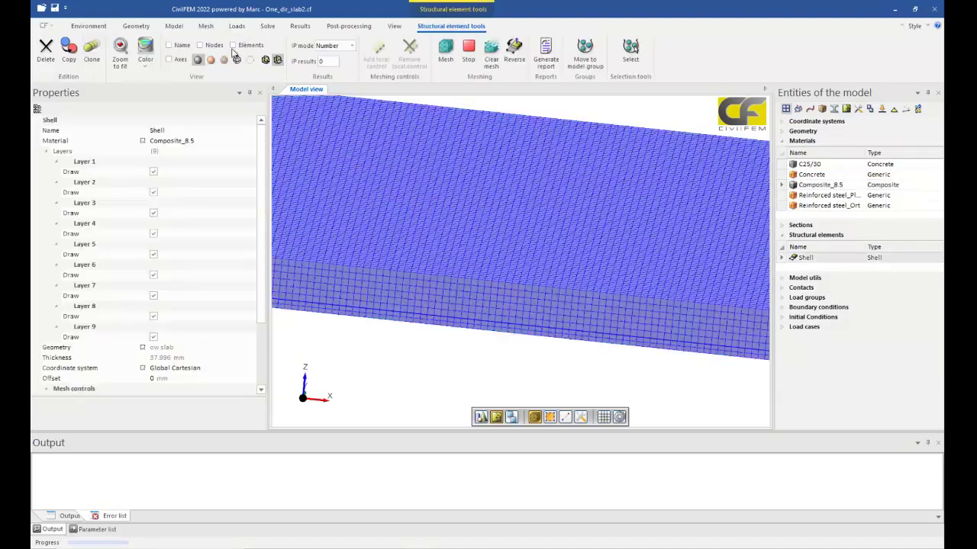
# Show and then hide the element axes on the shell mesh
pyautogui.click(170, 60)
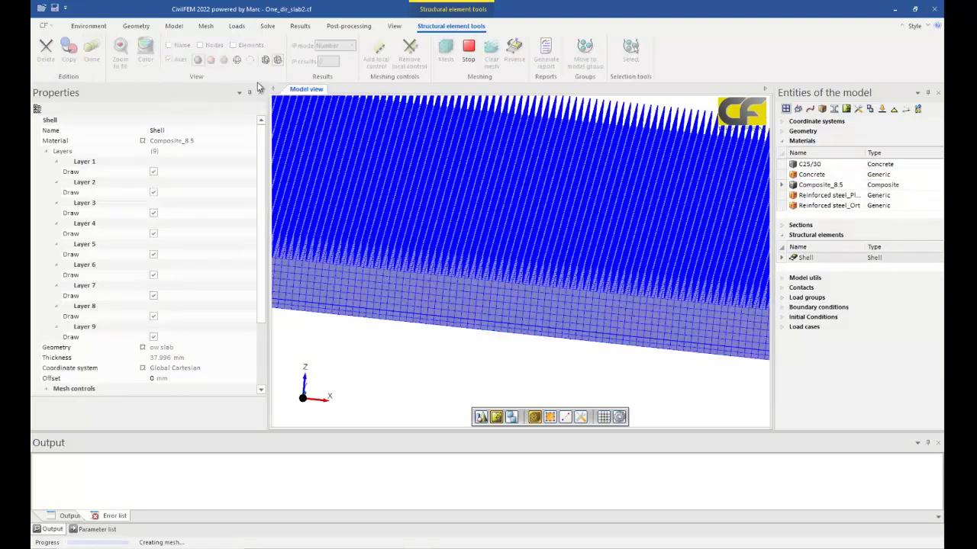
pyautogui.scroll(-5, 382, 346)
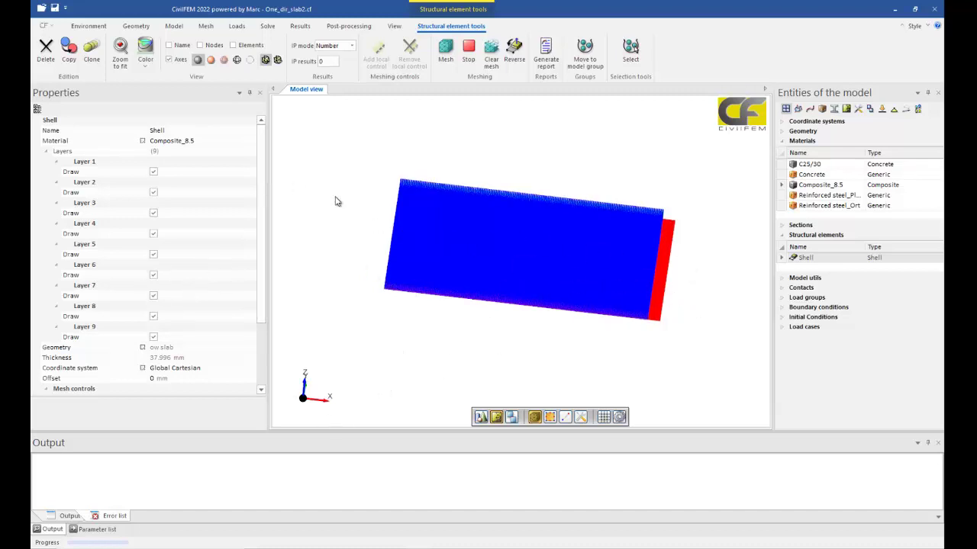
pyautogui.click(168, 58)
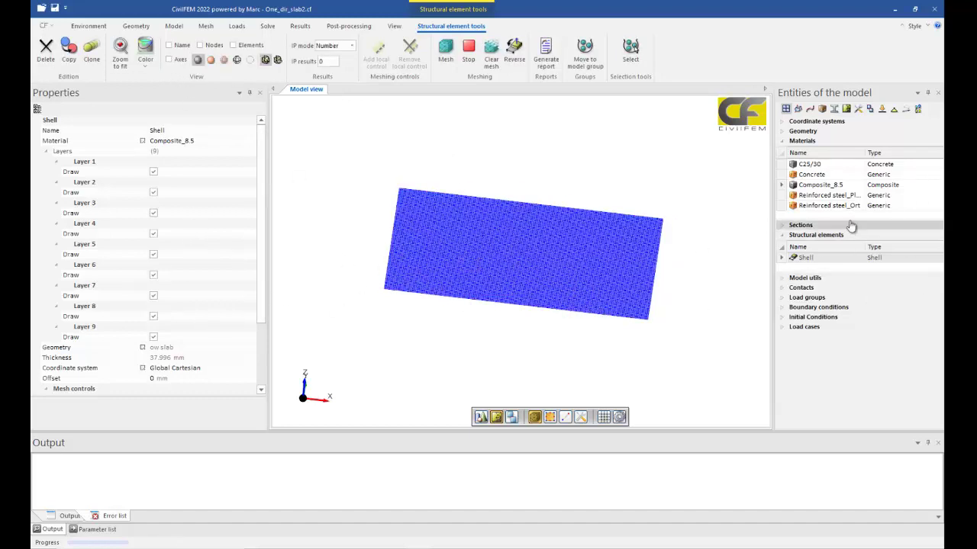
# Inspect Composite_8.5's lower layers: layer 7 steel 0.272 mm, layers 8–9 Concrete 3.364 mm at 0°
pyautogui.click(793, 186)
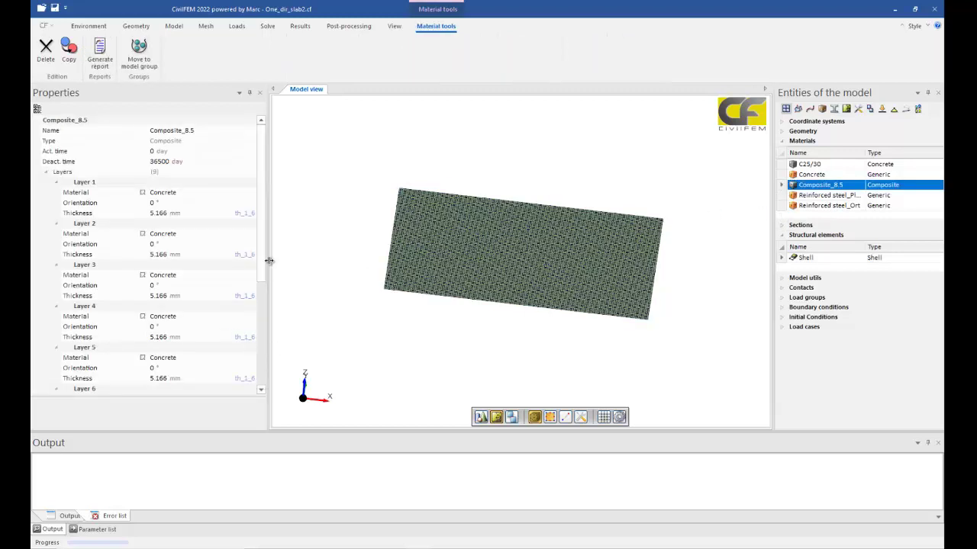
pyautogui.moveTo(262, 264); pyautogui.dragTo(261, 374)
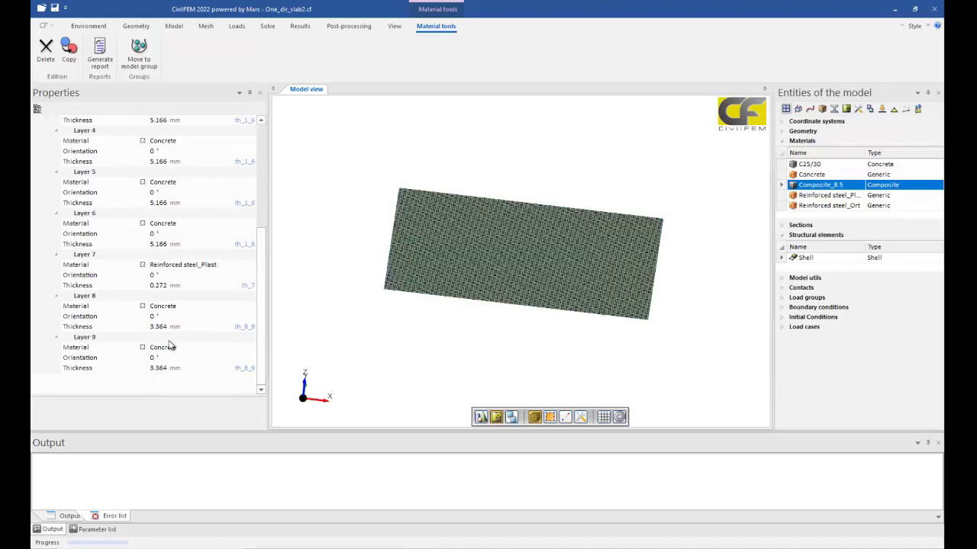
pyautogui.click(156, 316)
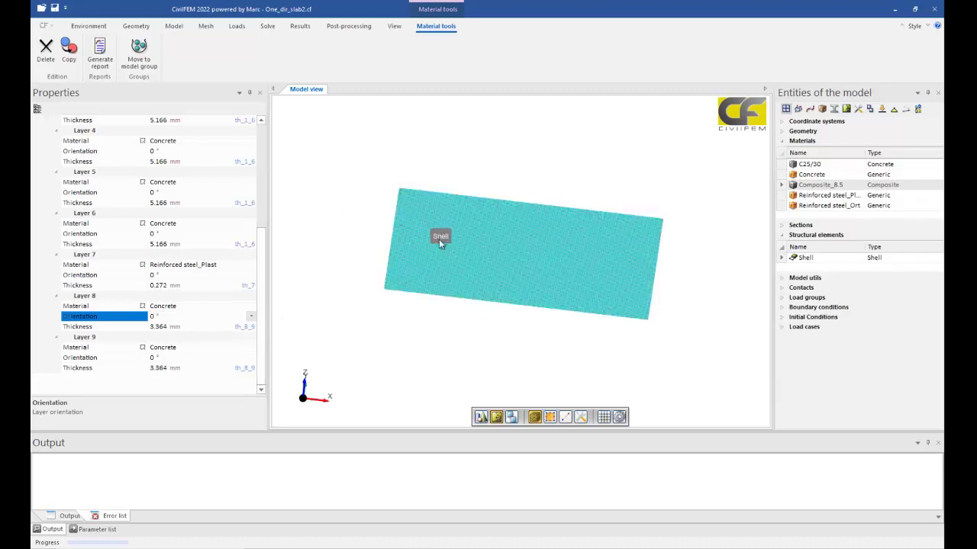
pyautogui.scroll(5, 260, 204)
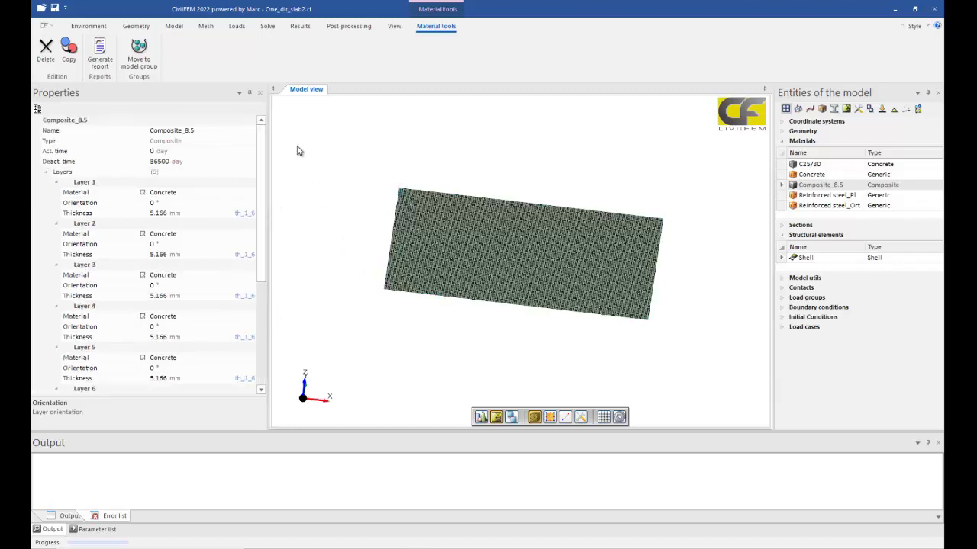
pyautogui.click(300, 26)
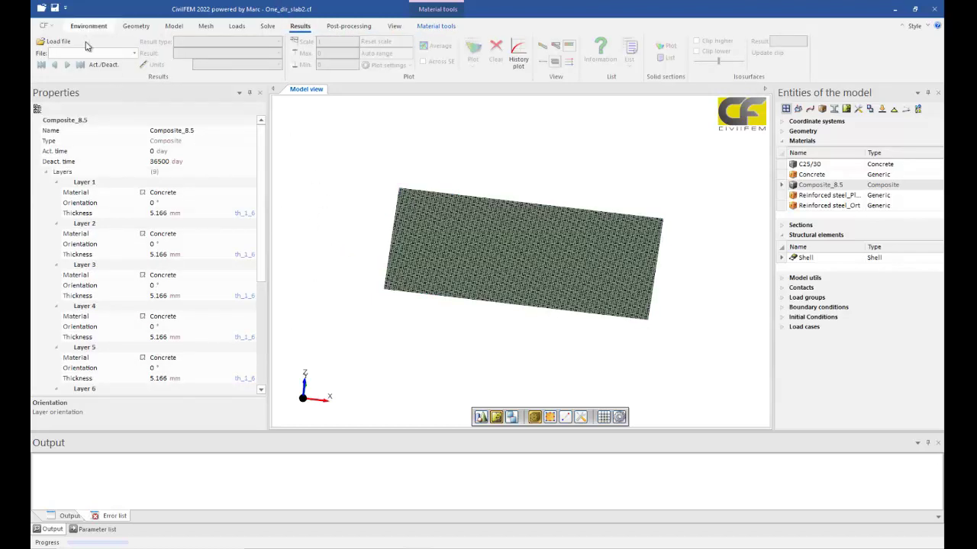
# Load all slab .rcf result files, SW_1 through SW + 5xOL_29, sorted in load-step order
pyautogui.click(55, 41)
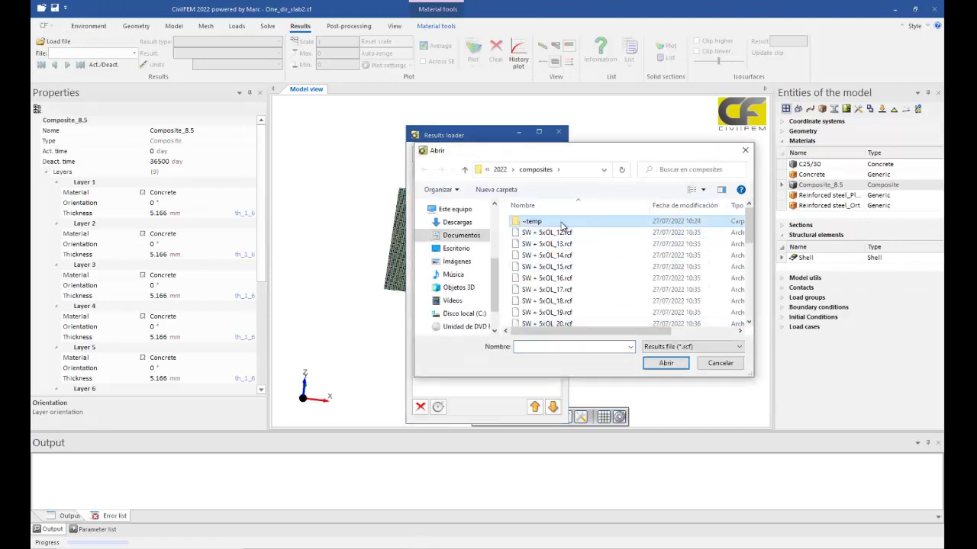
pyautogui.click(567, 239)
pyautogui.scroll(-5, 569, 245)
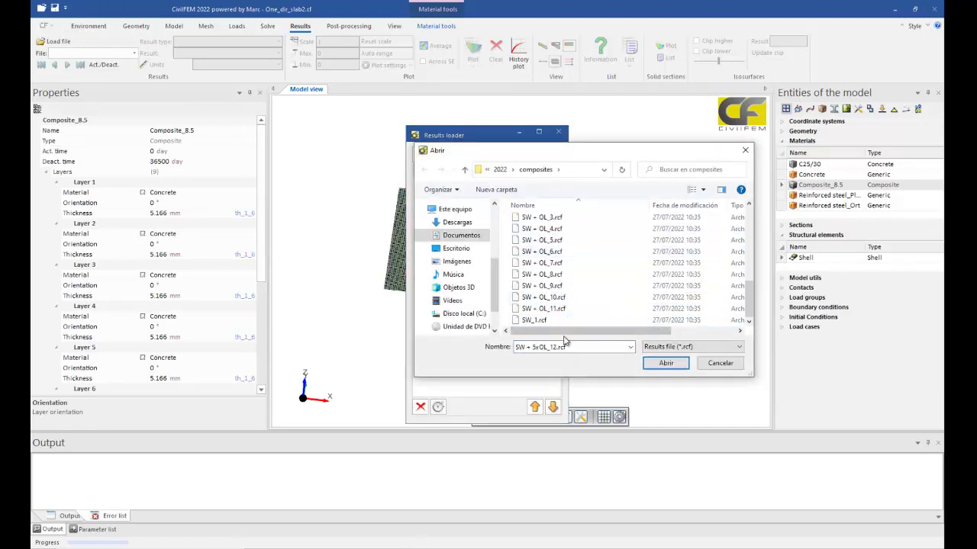
pyautogui.keyDown('shift'); pyautogui.click(548, 320); pyautogui.keyUp('shift')
pyautogui.click(666, 363)
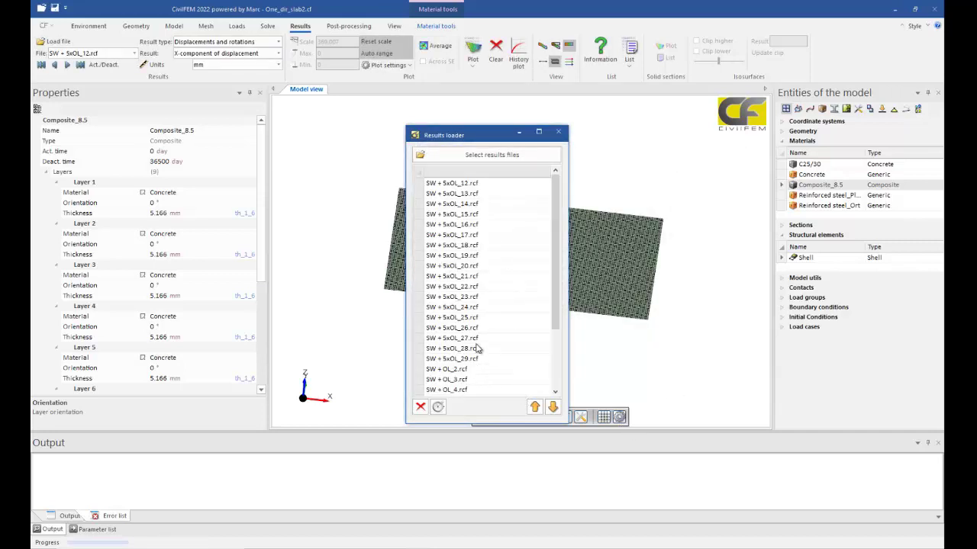
pyautogui.click(438, 406)
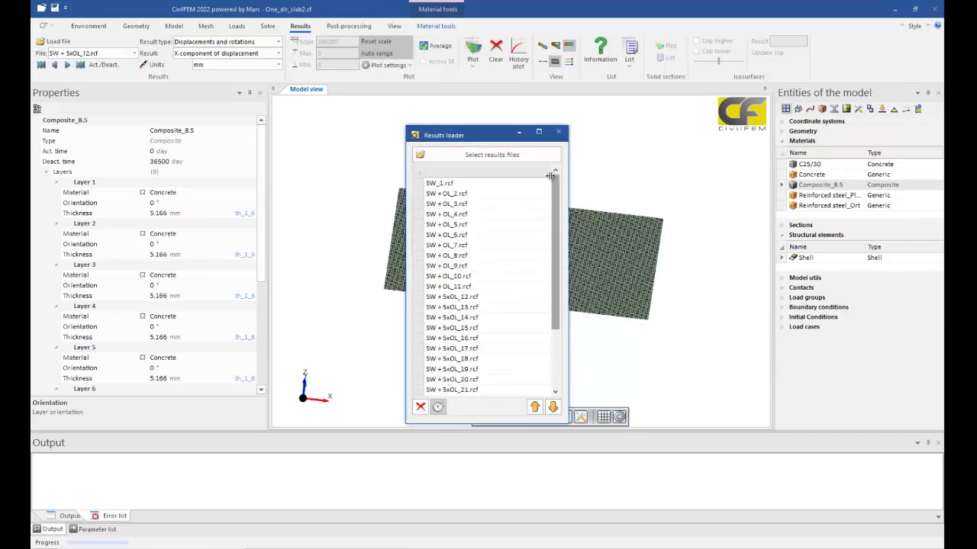
pyautogui.click(558, 132)
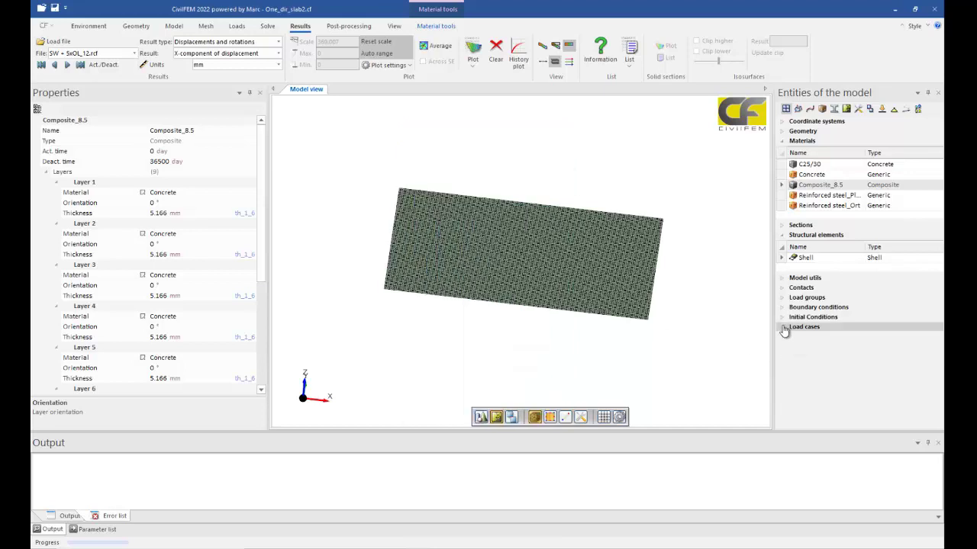
# Check the load-case table: steps SW to SW + 5xOL, times 0.001–4.353, mass 0.743
pyautogui.click(599, 51)
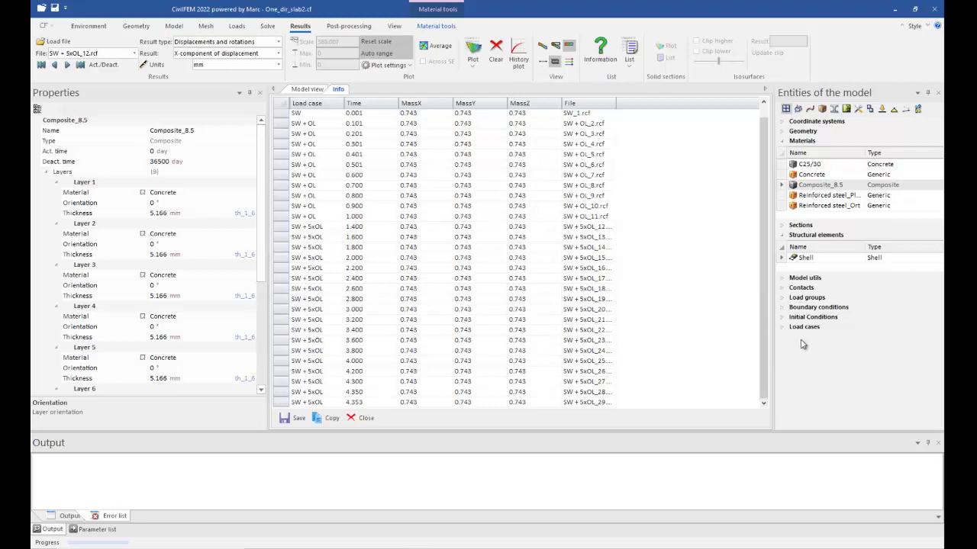
pyautogui.click(309, 90)
pyautogui.click(279, 41)
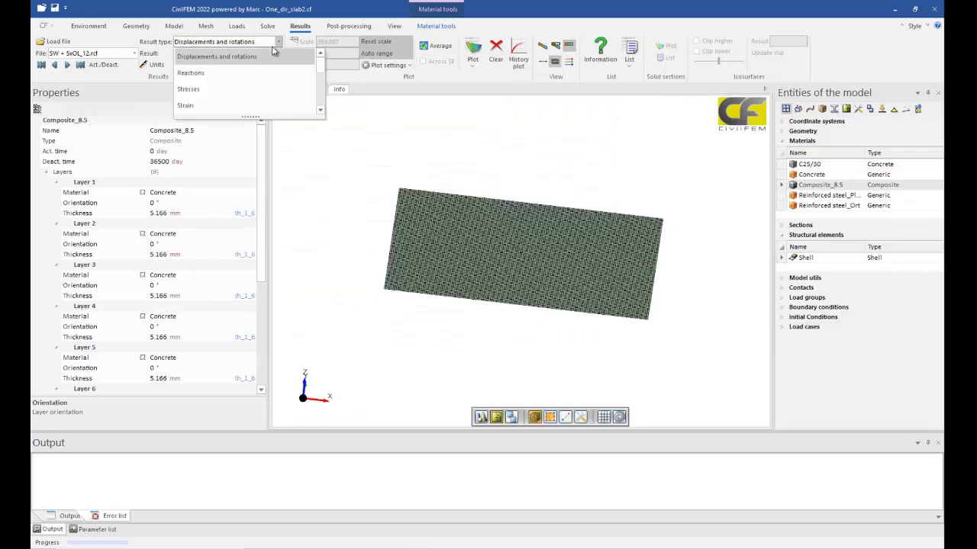
pyautogui.click(558, 282)
pyautogui.scroll(5, 545, 327)
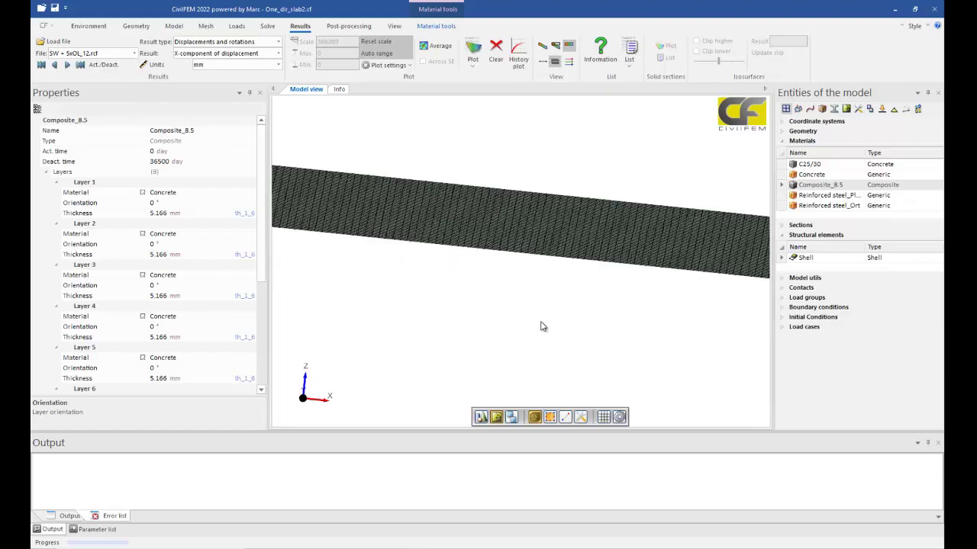
# Select the slab Shell and set results to Strain, Maximum principal cracking strain
pyautogui.click(585, 194)
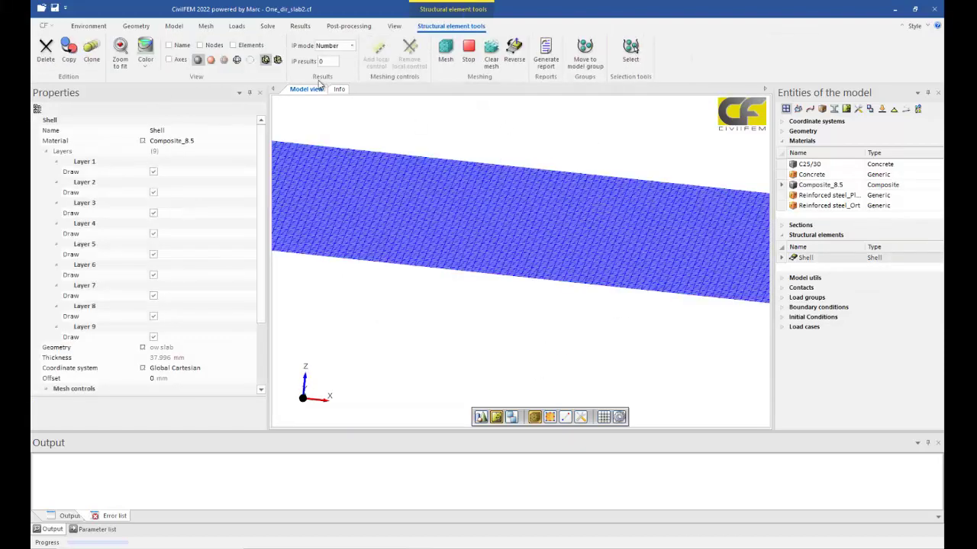
pyautogui.moveTo(358, 333); pyautogui.dragTo(389, 305, button='middle')
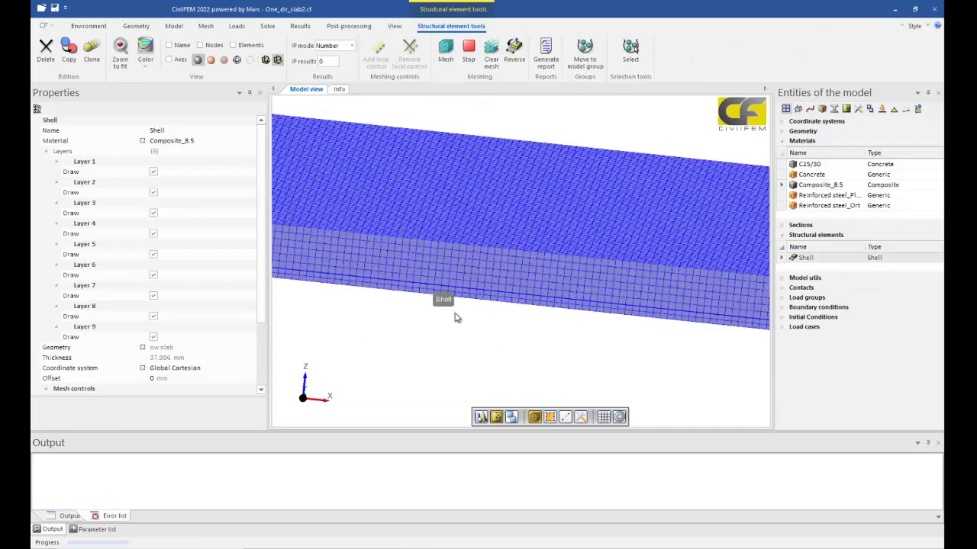
pyautogui.click(300, 26)
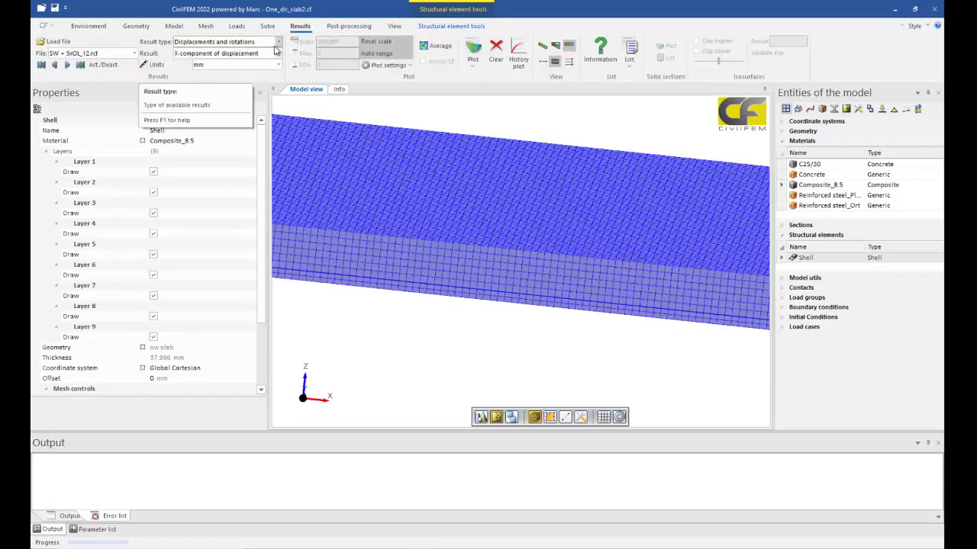
pyautogui.click(277, 43)
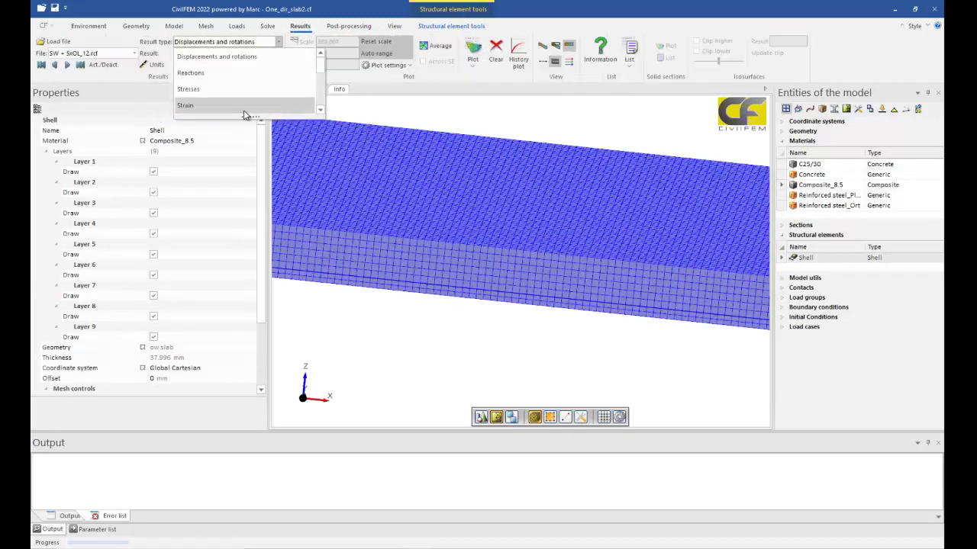
pyautogui.click(248, 113)
pyautogui.click(277, 54)
pyautogui.scroll(-5, 251, 114)
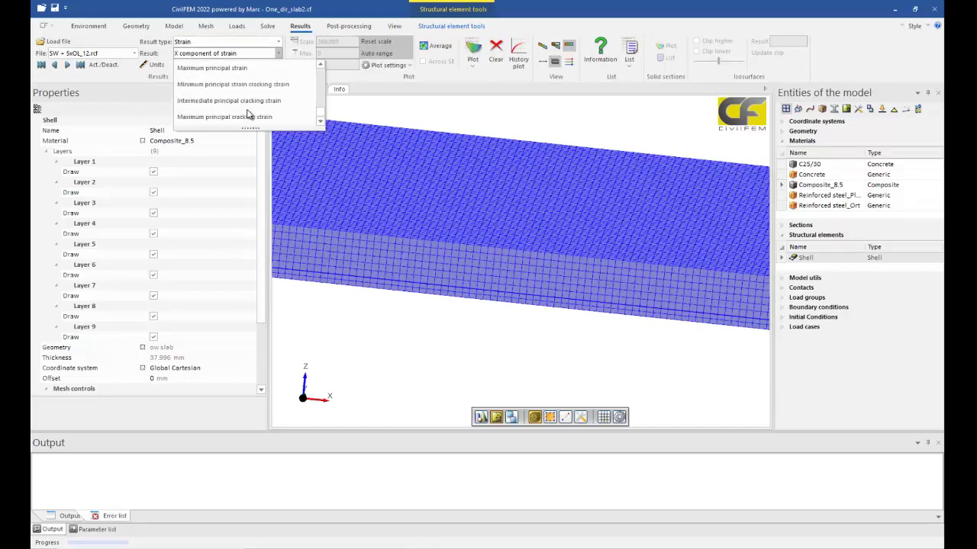
pyautogui.click(247, 118)
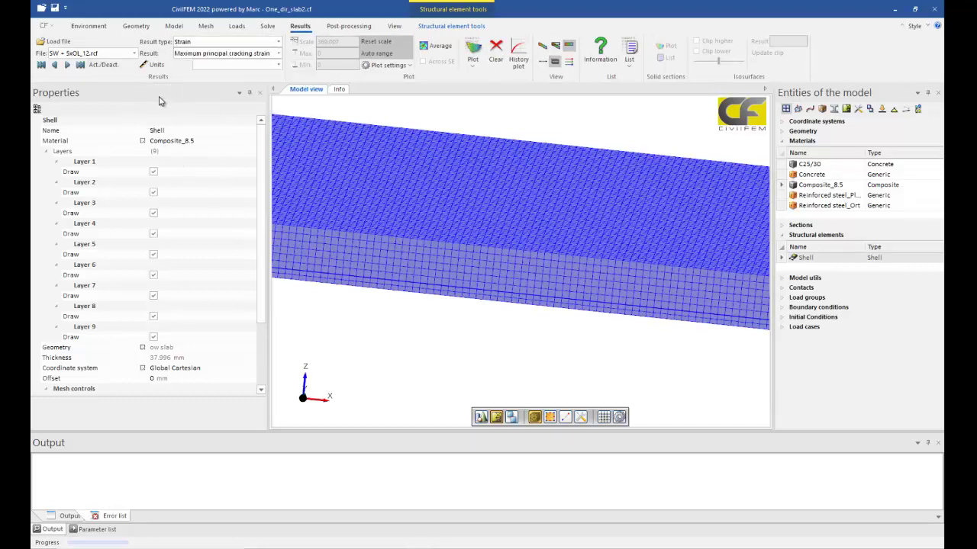
# Plot the cracking strain contours on the slab using a different contour plot style
pyautogui.click(80, 64)
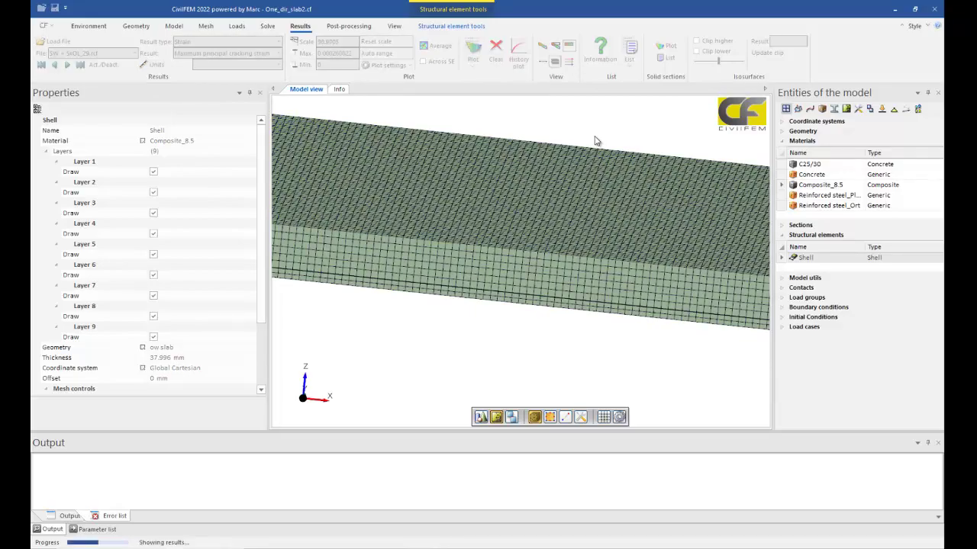
pyautogui.scroll(5, 526, 297)
pyautogui.moveTo(531, 282); pyautogui.dragTo(514, 331, button='middle')
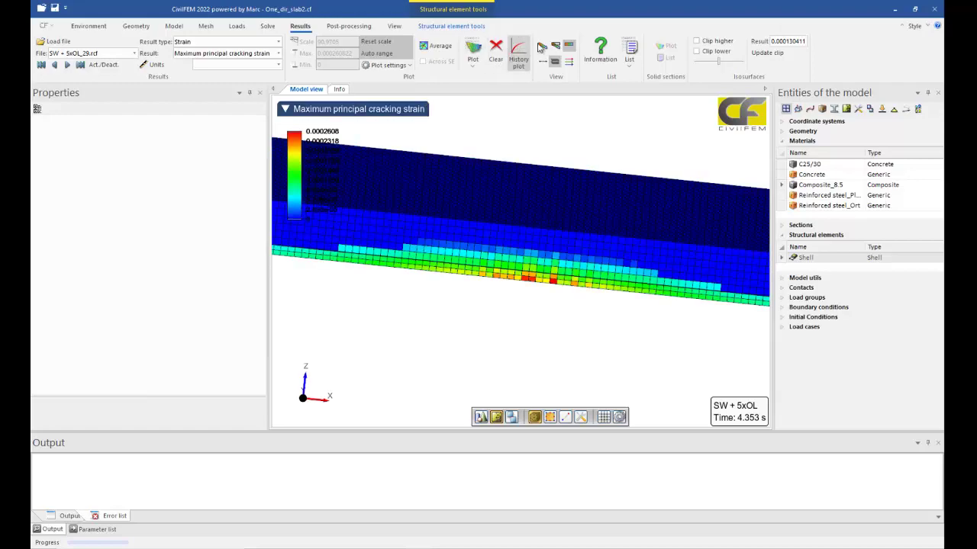
pyautogui.click(473, 58)
pyautogui.click(489, 90)
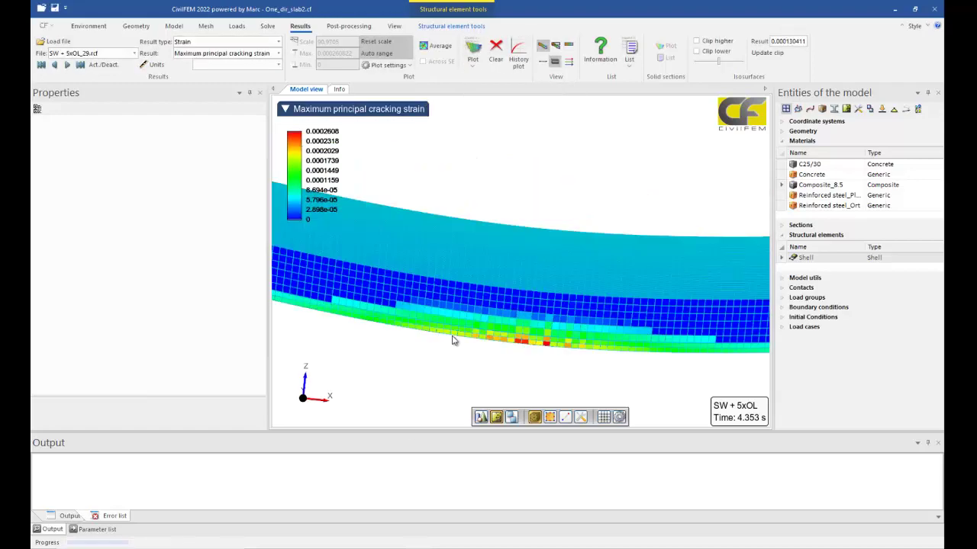
pyautogui.moveTo(417, 390); pyautogui.dragTo(555, 284, button='middle')
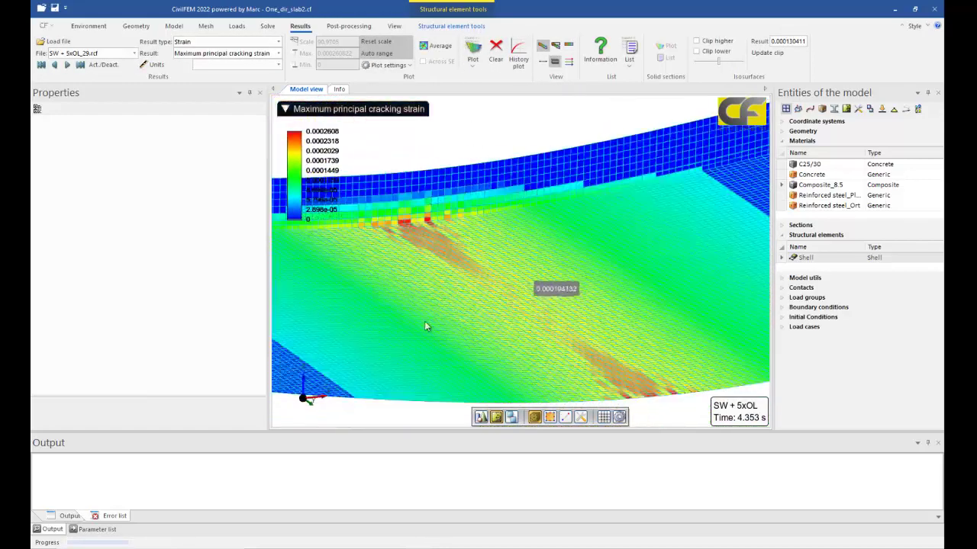
# Step back to SW + 5xOL_28 at 4.350 s and zoom to the slab's cracked bottom edge
pyautogui.click(54, 65)
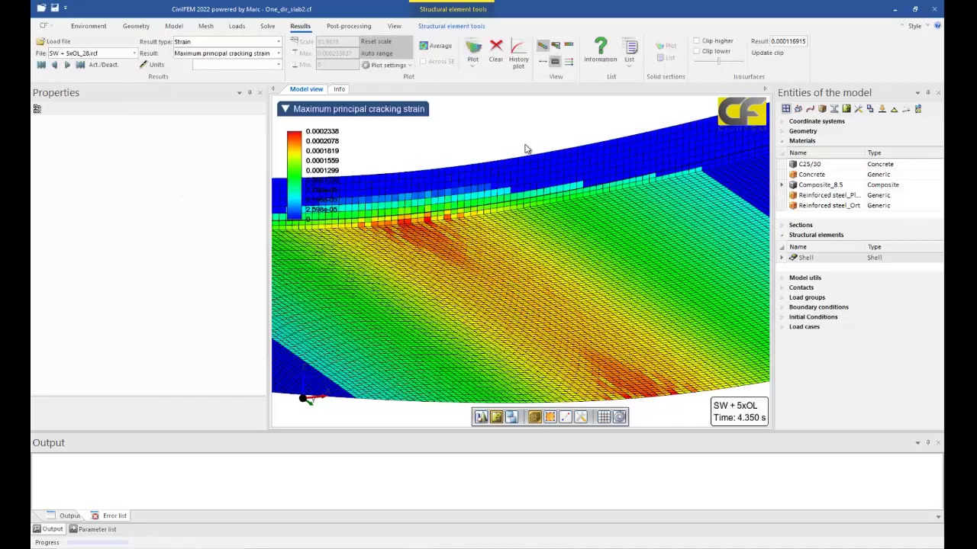
pyautogui.moveTo(525, 149); pyautogui.dragTo(507, 217, button='middle')
pyautogui.scroll(3, 497, 316)
pyautogui.scroll(-1, 545, 318)
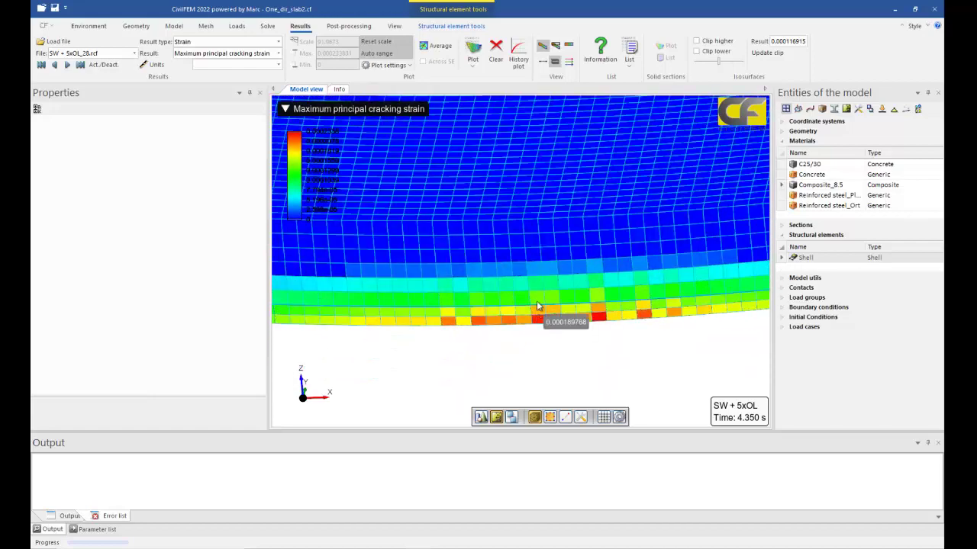
pyautogui.moveTo(525, 314); pyautogui.dragTo(565, 164, button='middle')
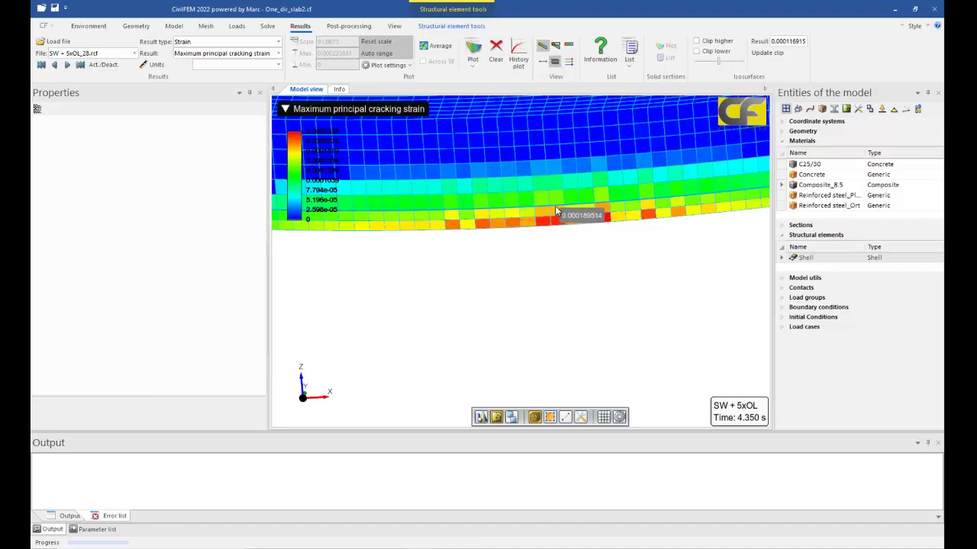
pyautogui.scroll(2, 557, 239)
pyautogui.scroll(1, 555, 241)
pyautogui.moveTo(558, 255); pyautogui.dragTo(543, 374, button='middle')
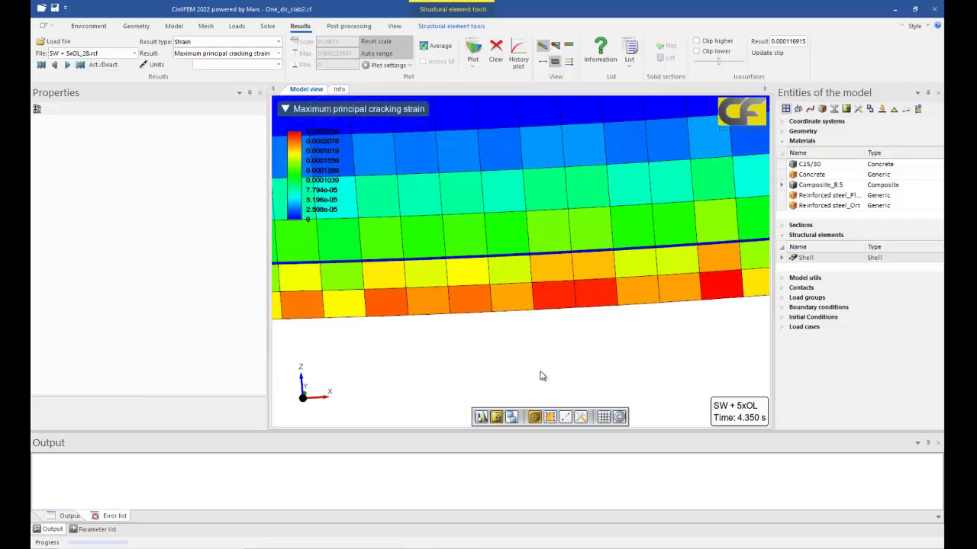
# Zoom the view on the vessel_2.cf pressure vessel with its Presión exterior results loaded
pyautogui.scroll(-3, 557, 255)
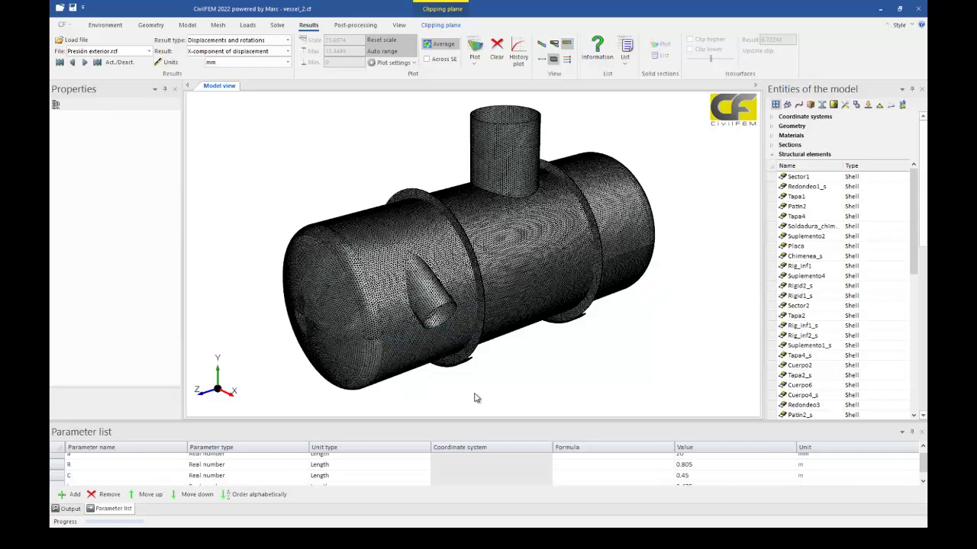
# Set the vessel's result type to Contacts, showing X-component of contact normal stress in Pa
pyautogui.click(98, 52)
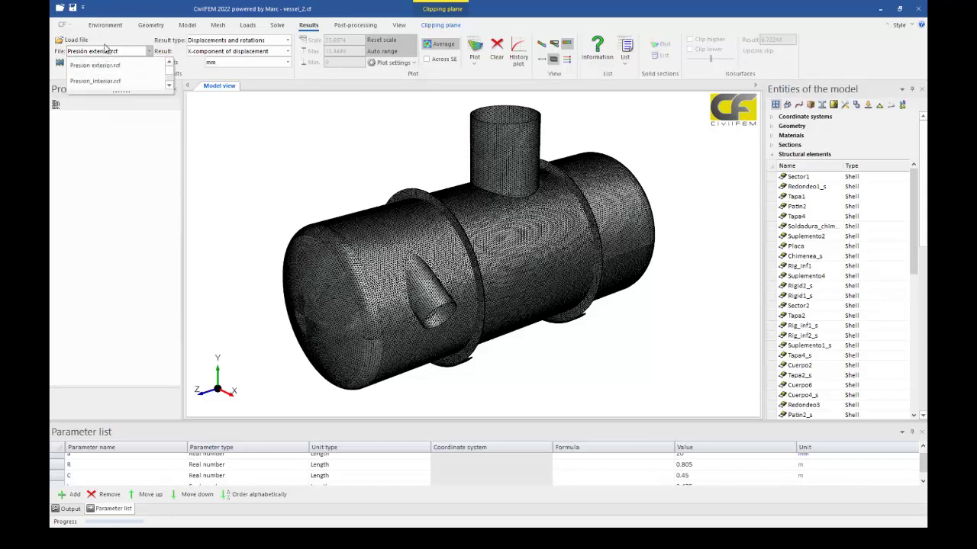
pyautogui.click(210, 42)
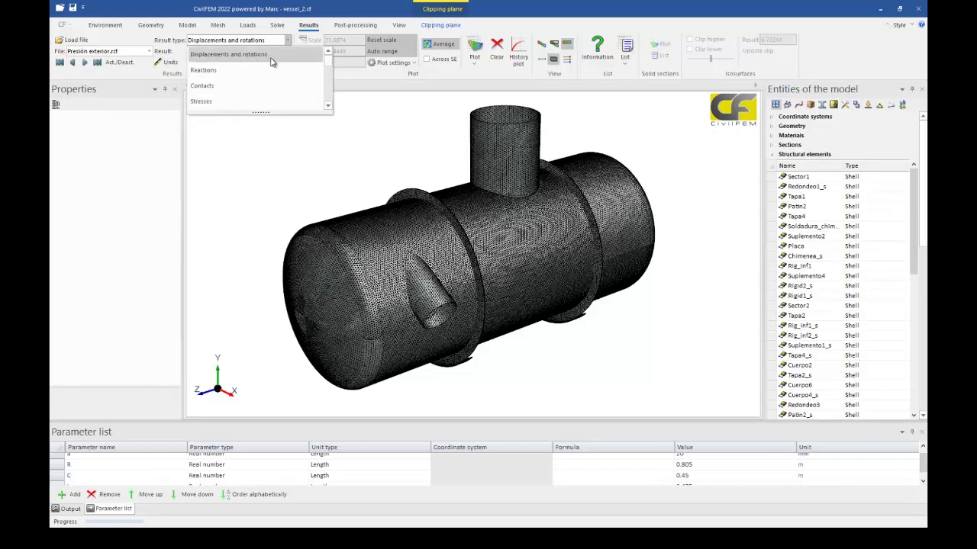
pyautogui.press('Down')
pyautogui.press('Down')
pyautogui.press('Down')
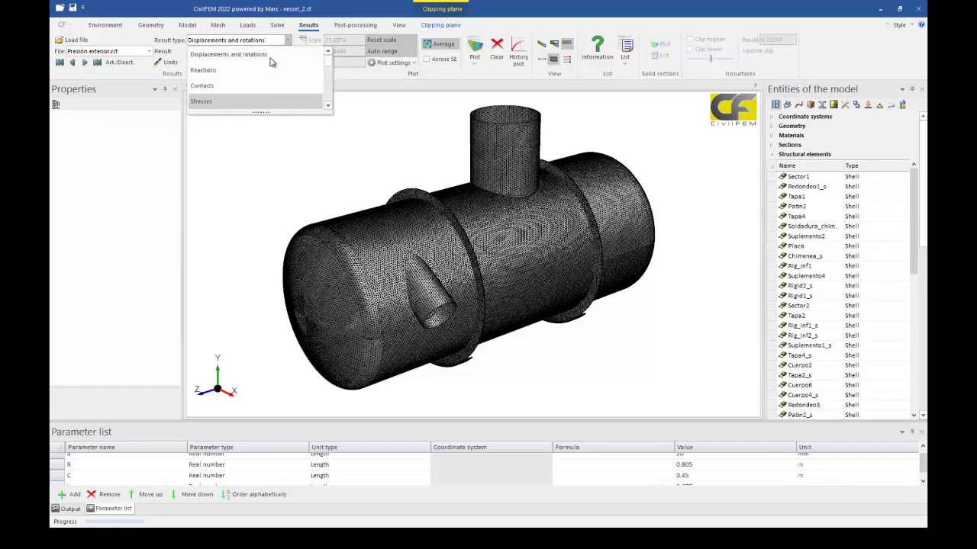
pyautogui.scroll(-1, 260, 95)
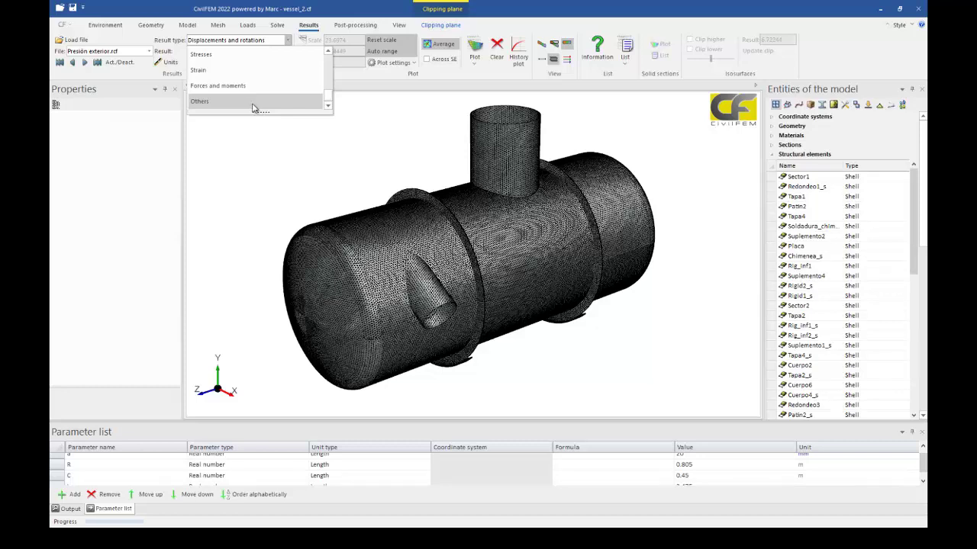
pyautogui.click(244, 40)
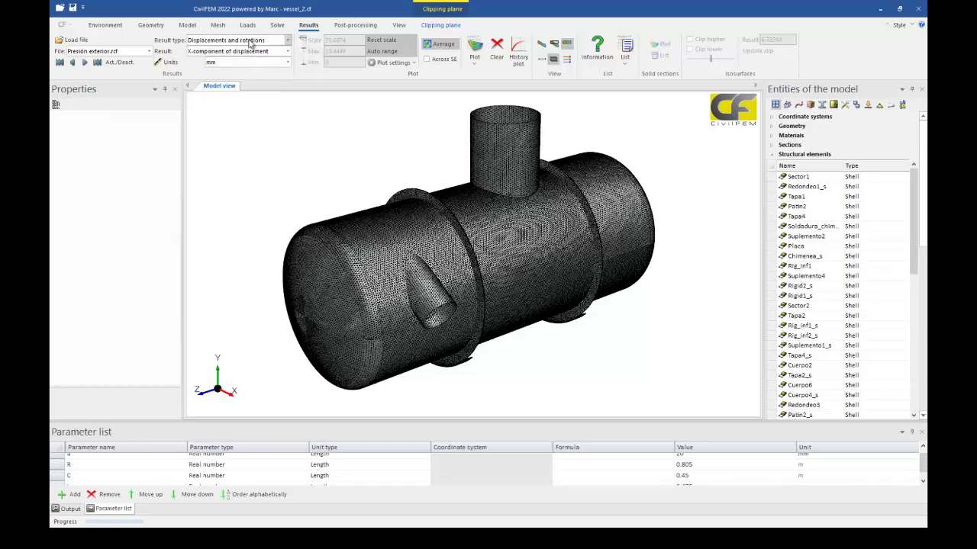
pyautogui.click(245, 40)
pyautogui.click(245, 51)
pyautogui.click(242, 41)
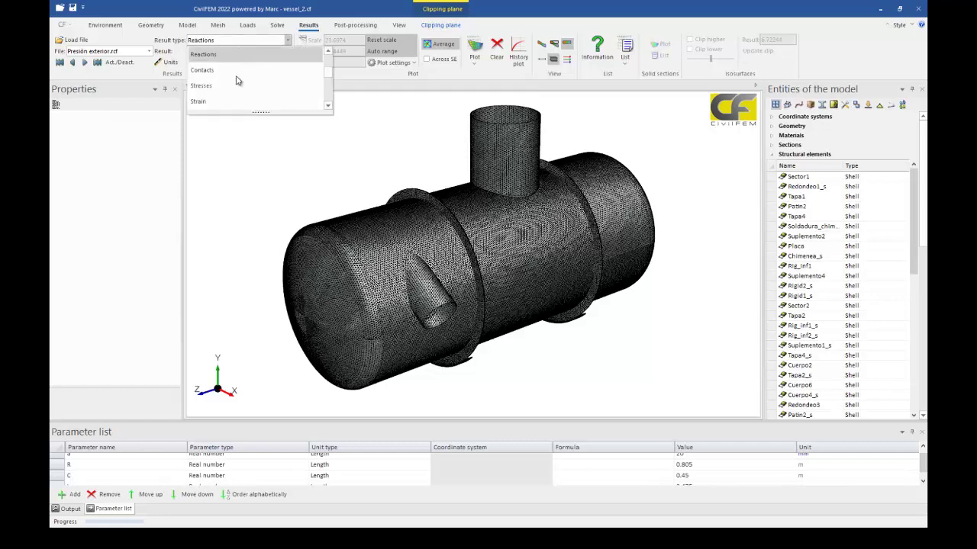
pyautogui.scroll(-1, 238, 73)
pyautogui.click(239, 71)
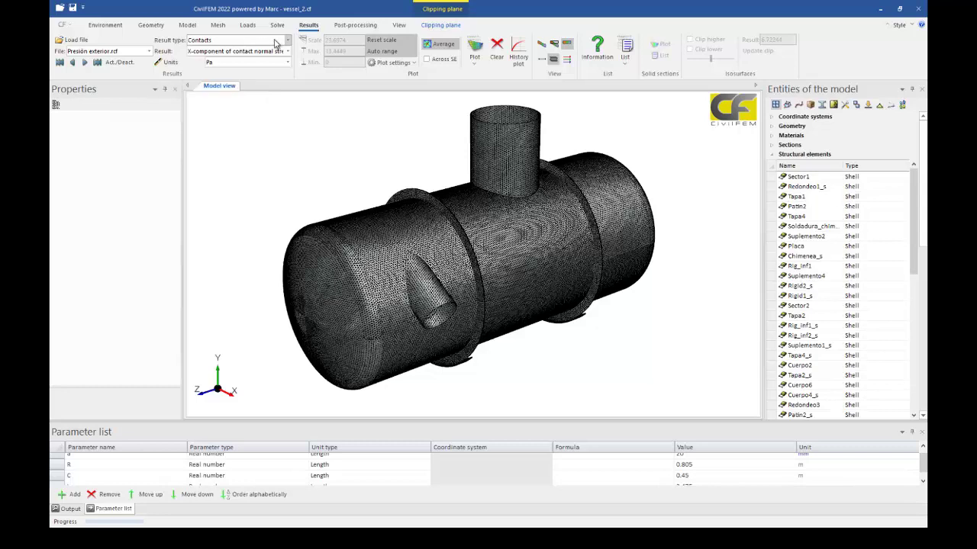
# Open User results from Post-processing and move the empty User Results window up and left
pyautogui.click(355, 26)
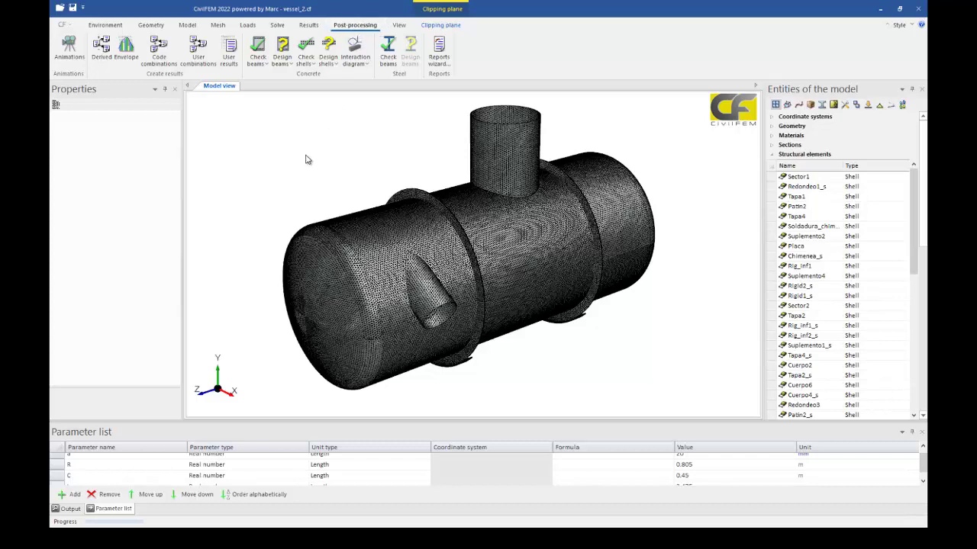
pyautogui.click(236, 63)
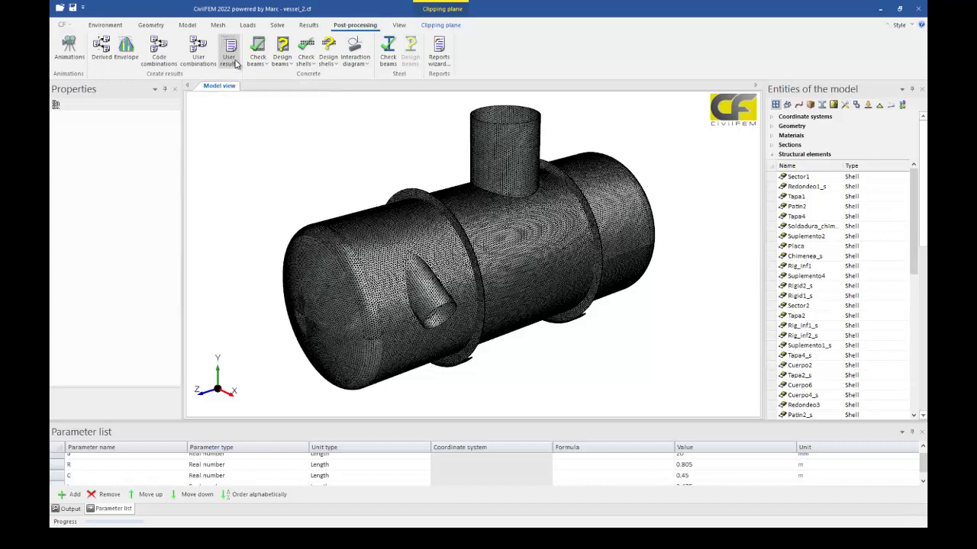
pyautogui.moveTo(375, 175); pyautogui.dragTo(310, 122)
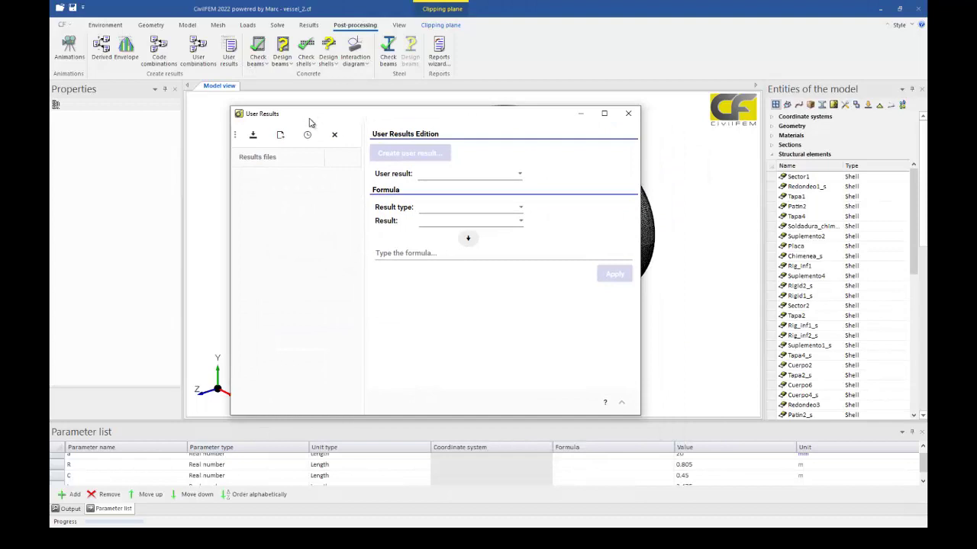
# Import the Presión exterior and Presion_interior results files into User Results and begin a new user result
pyautogui.click(254, 145)
pyautogui.click(252, 135)
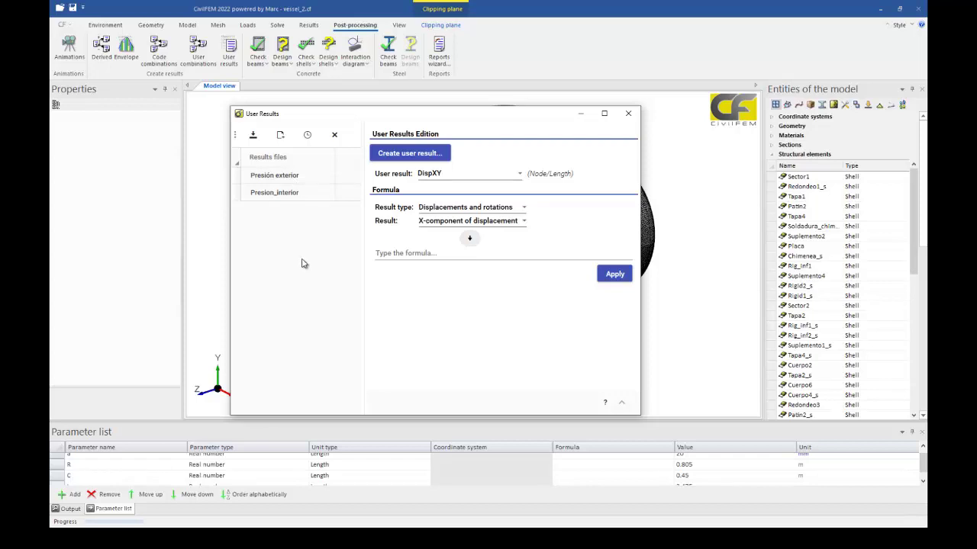
pyautogui.click(446, 155)
# Start a new user result, try its type and unit options, and set the entity to Shell
pyautogui.click(408, 155)
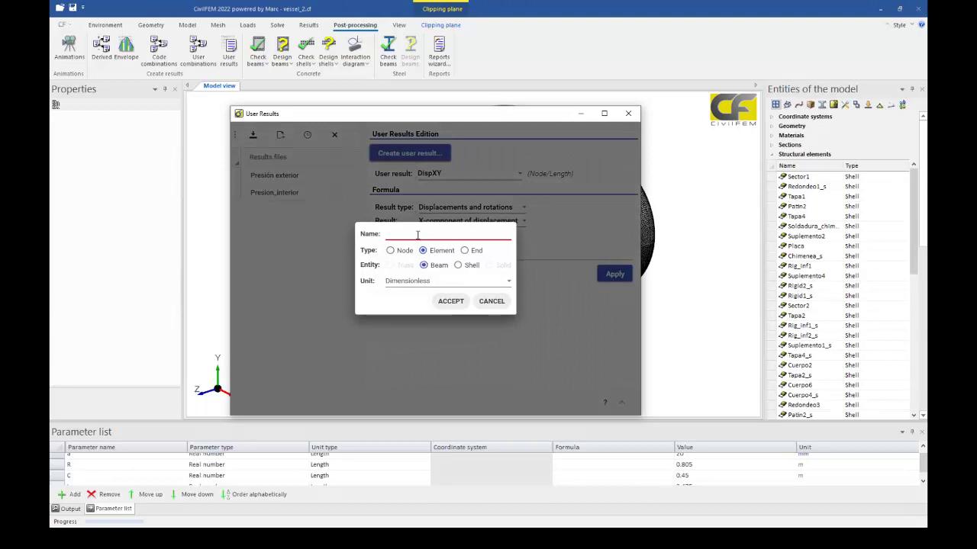
pyautogui.write('Formula1')
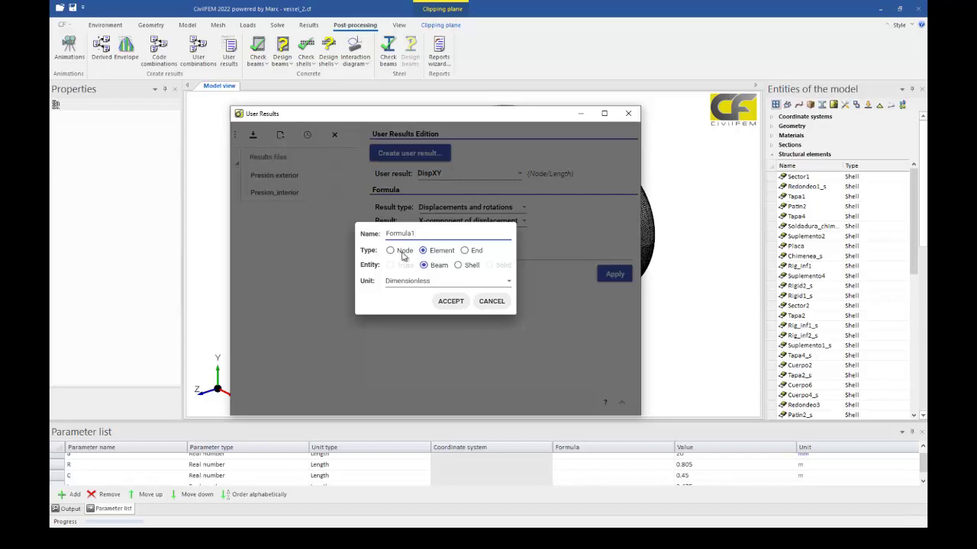
pyautogui.click(471, 252)
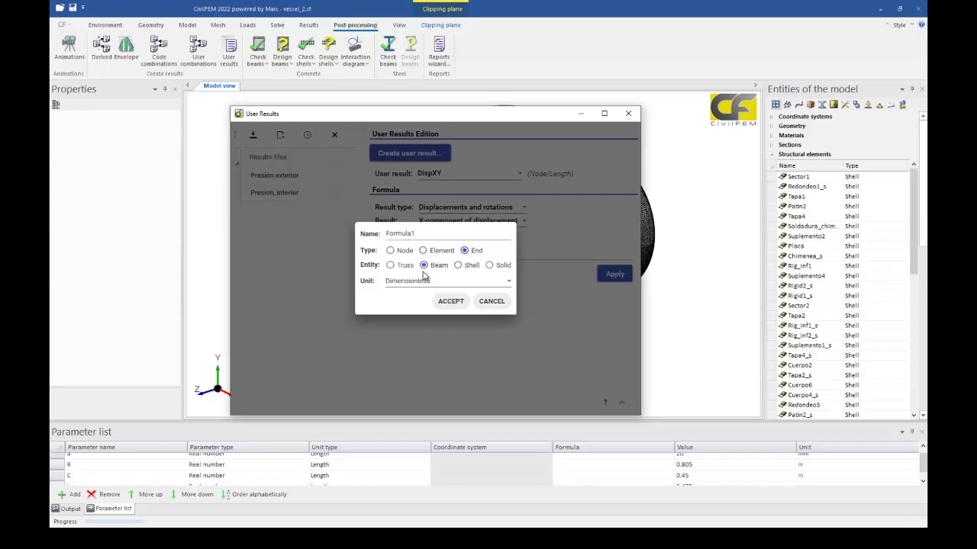
pyautogui.click(437, 282)
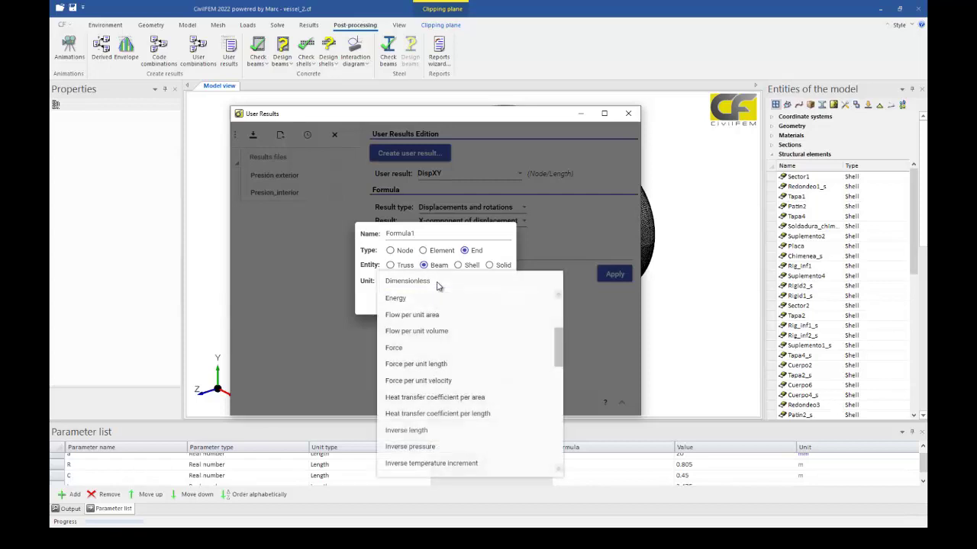
pyautogui.click(437, 234)
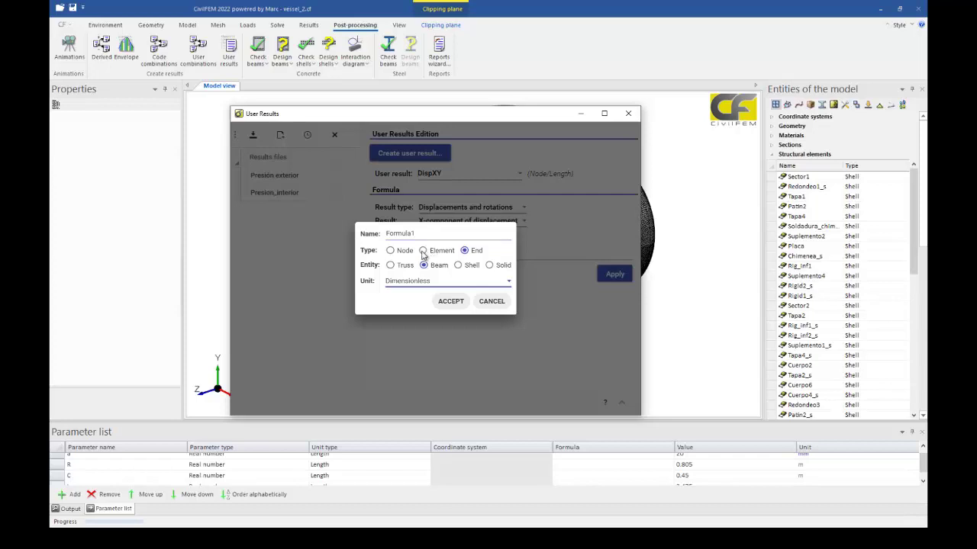
pyautogui.click(423, 251)
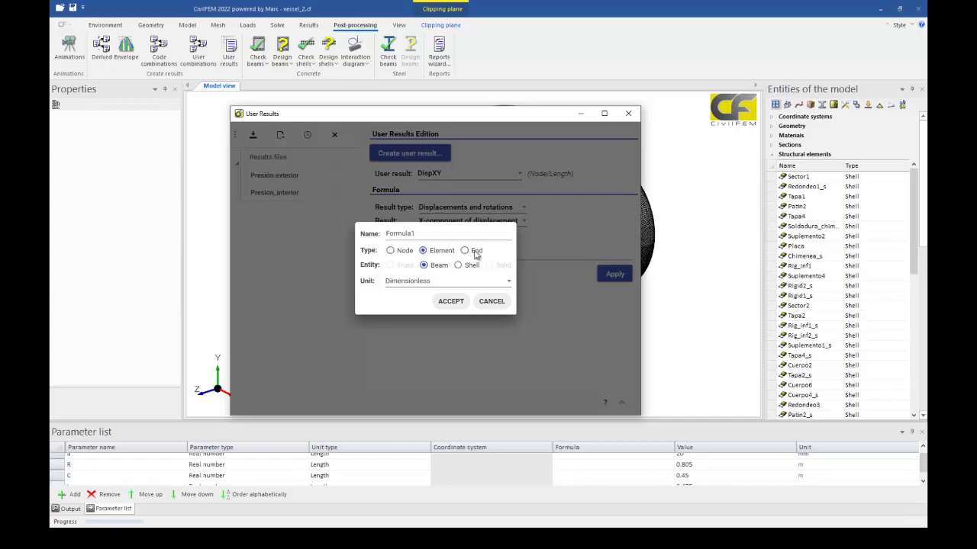
pyautogui.doubleClick(416, 235)
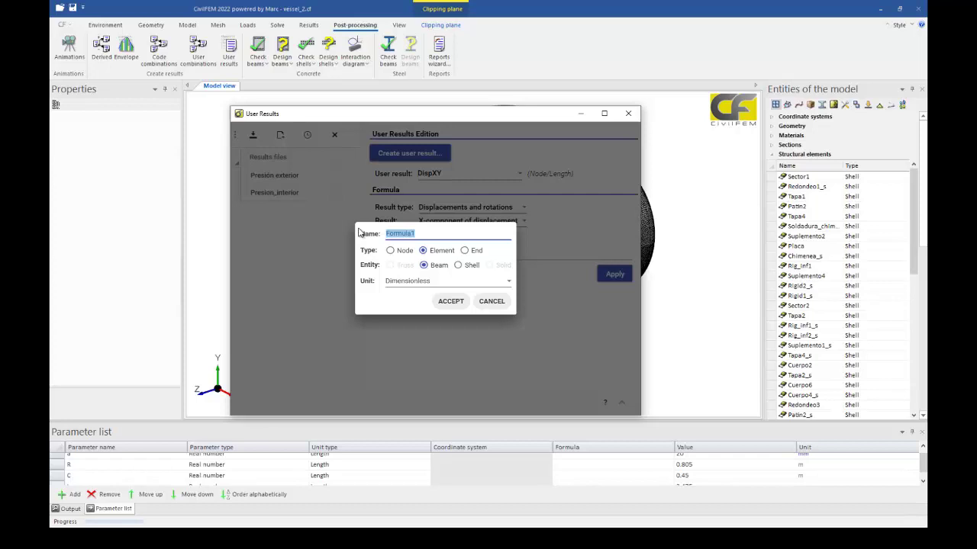
pyautogui.click(458, 266)
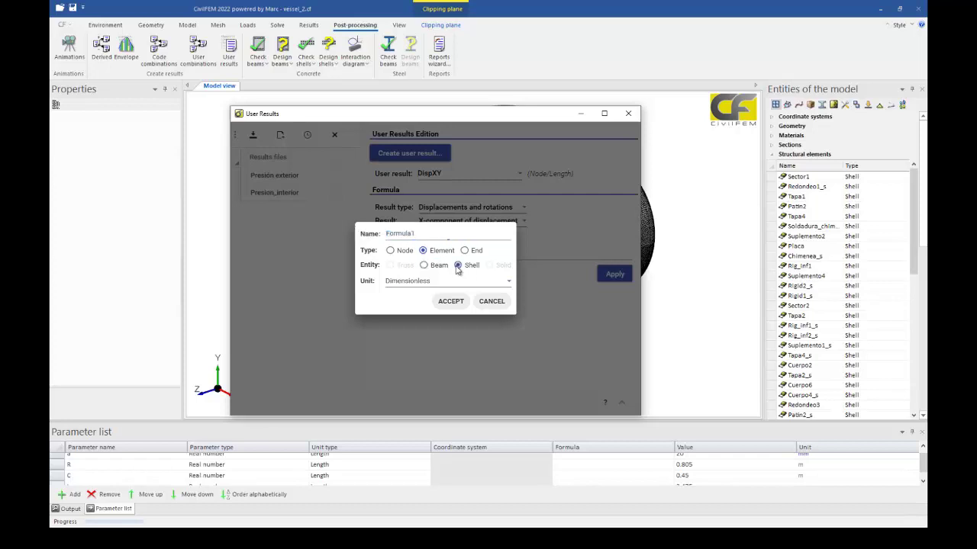
# Name it ShearSRSS with Force per unit length units, creating ShearSRSS1 and ShearSRSS2
pyautogui.doubleClick(392, 233)
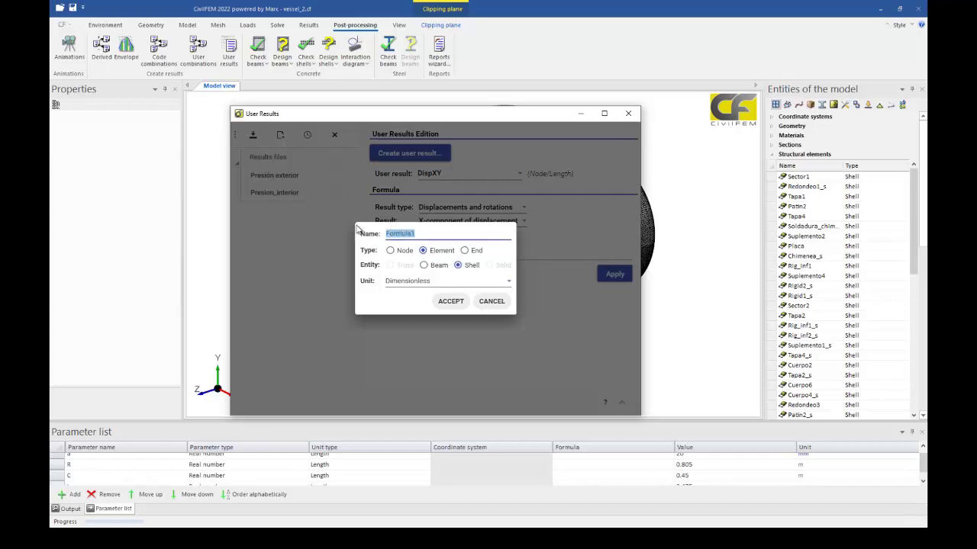
pyautogui.write('ShearSRSS')
pyautogui.click(424, 281)
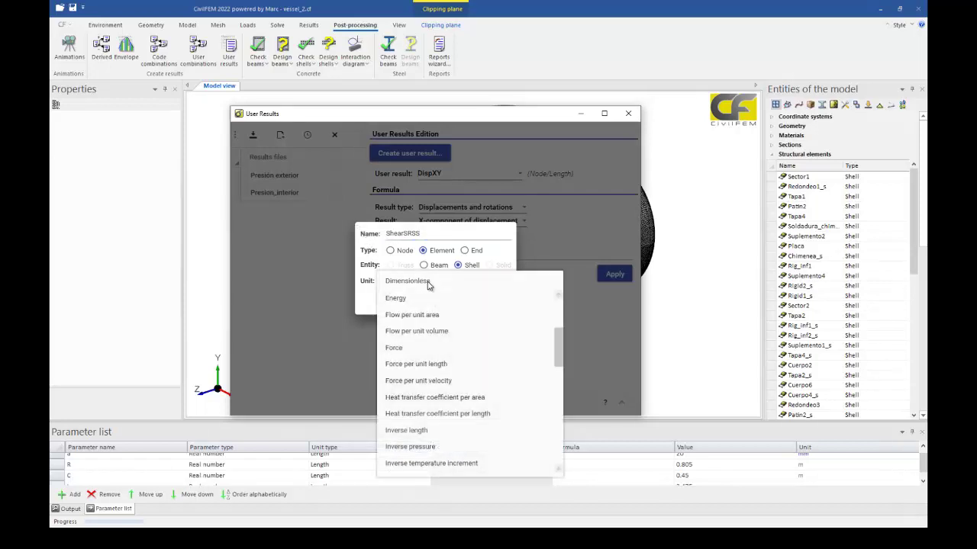
pyautogui.scroll(3, 440, 328)
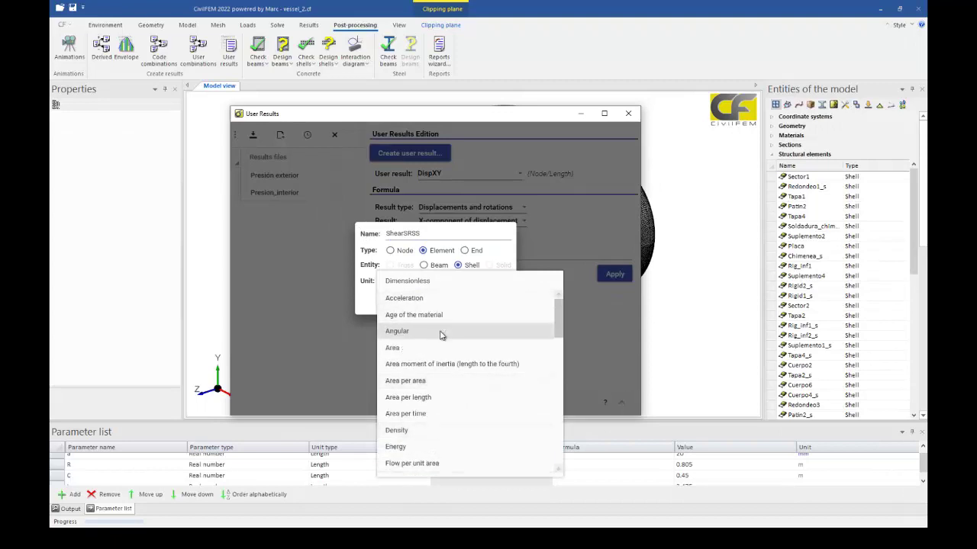
pyautogui.scroll(-1, 441, 335)
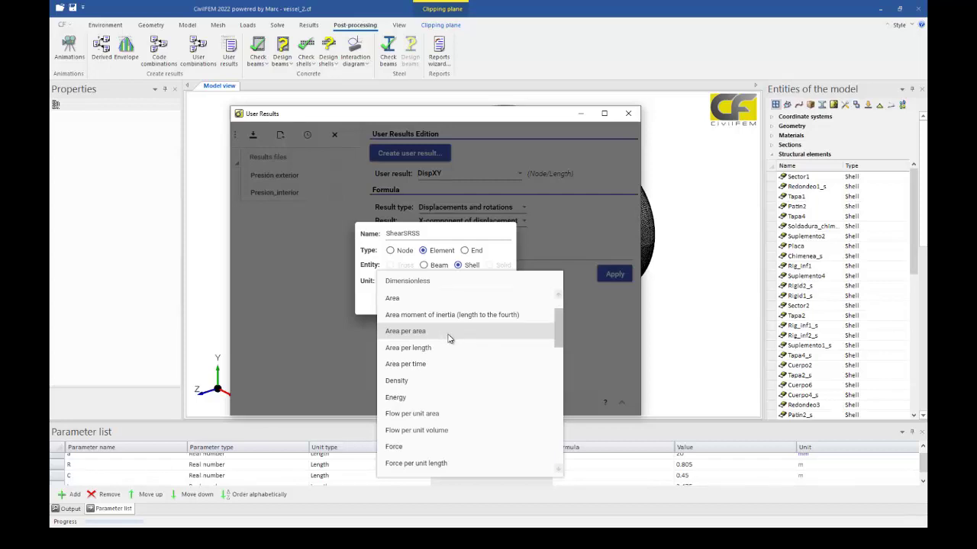
pyautogui.click(439, 464)
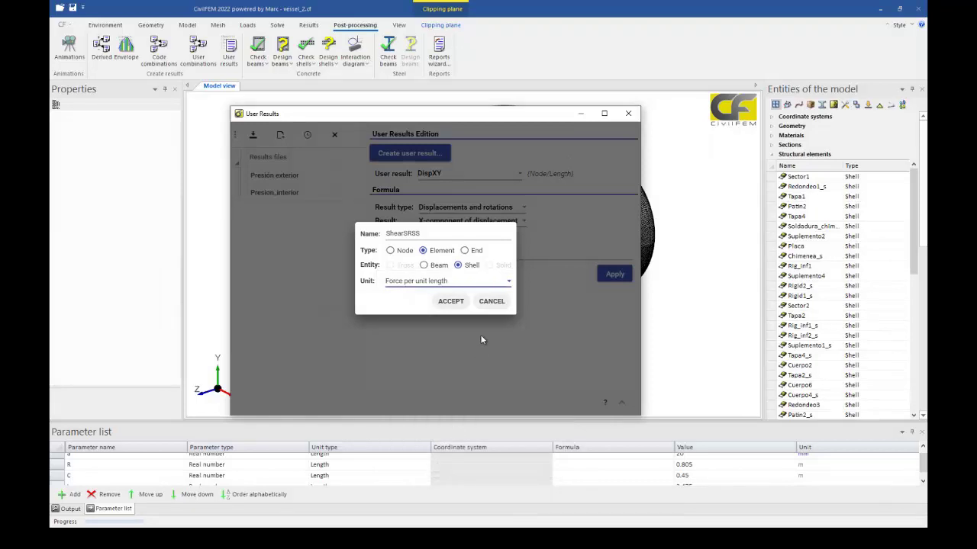
pyautogui.click(451, 304)
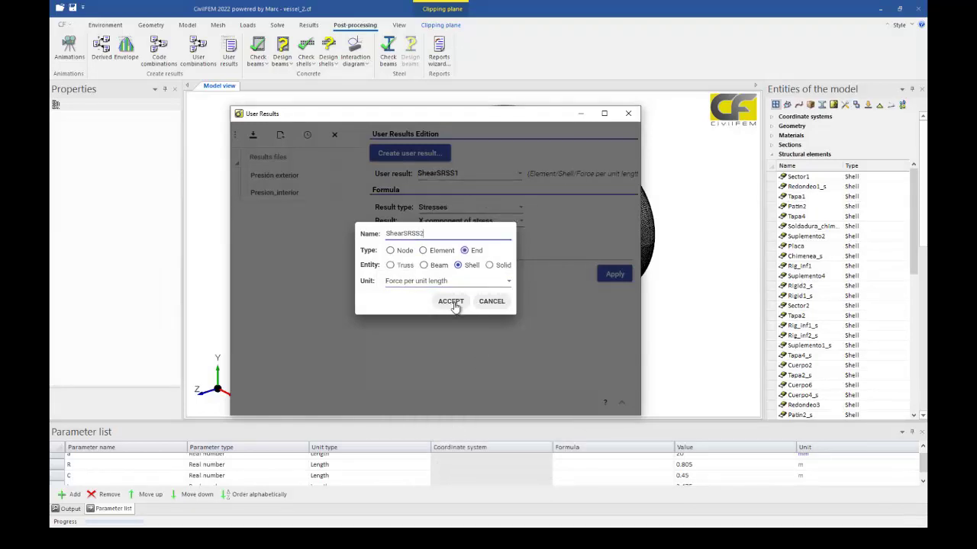
pyautogui.click(450, 303)
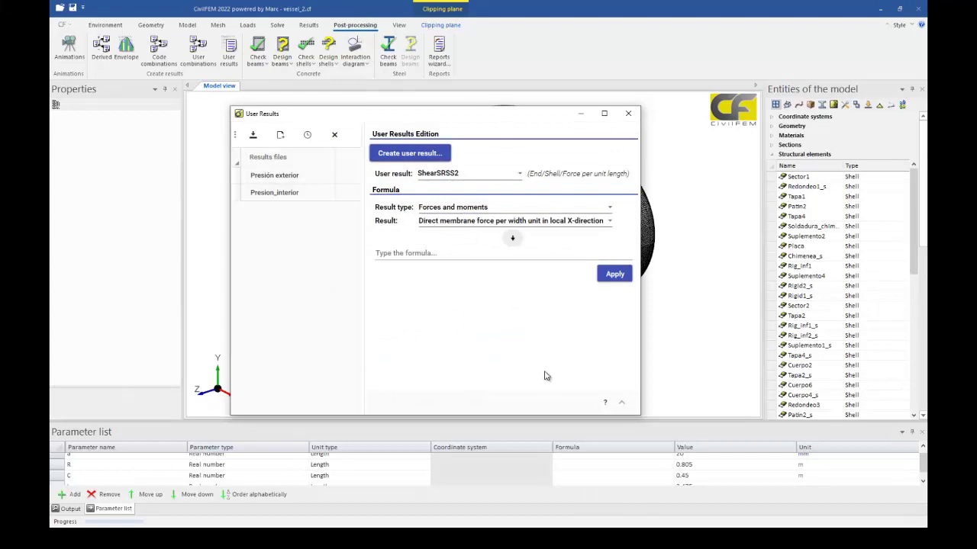
# Insert {SF1} and {SF4} from the Forces and moments results into the ShearSRSS2 formula
pyautogui.click(605, 405)
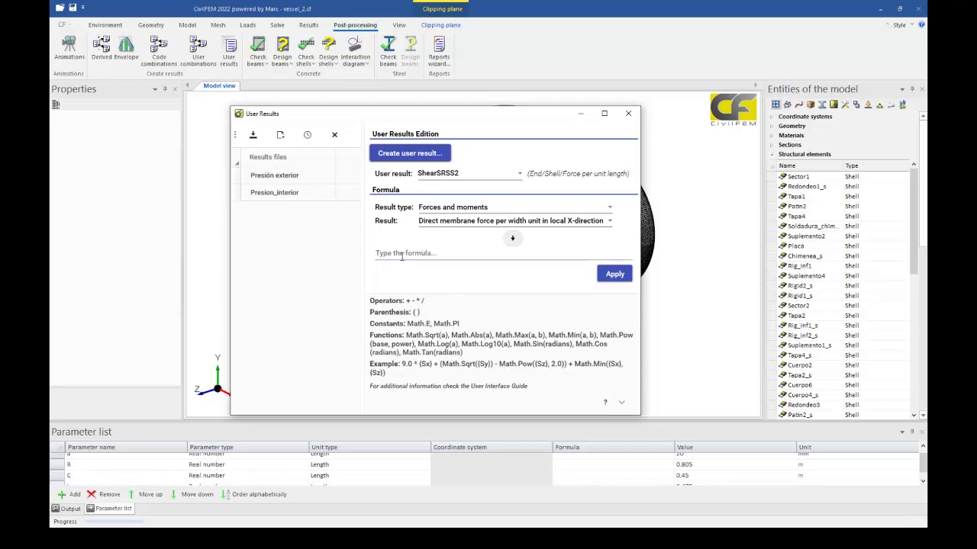
pyautogui.click(461, 224)
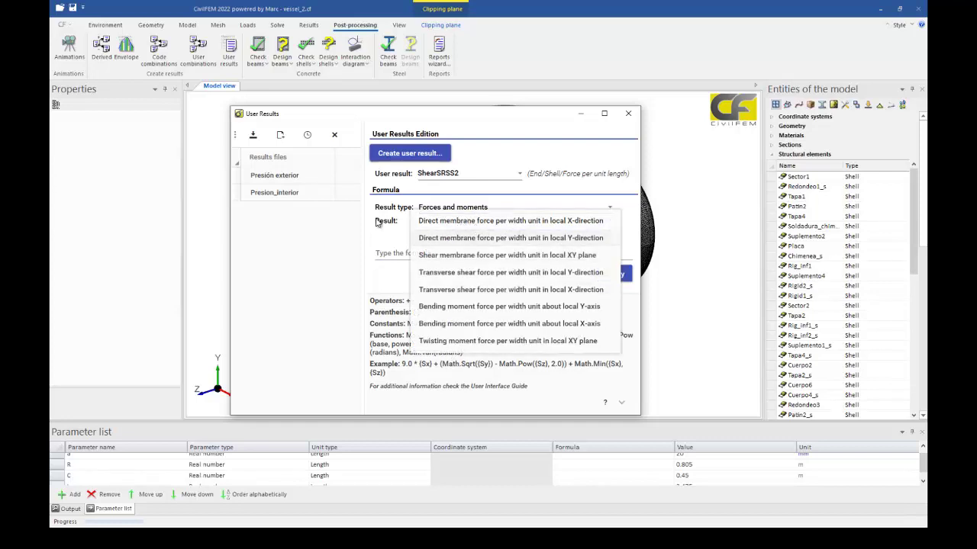
pyautogui.click(479, 222)
pyautogui.click(512, 240)
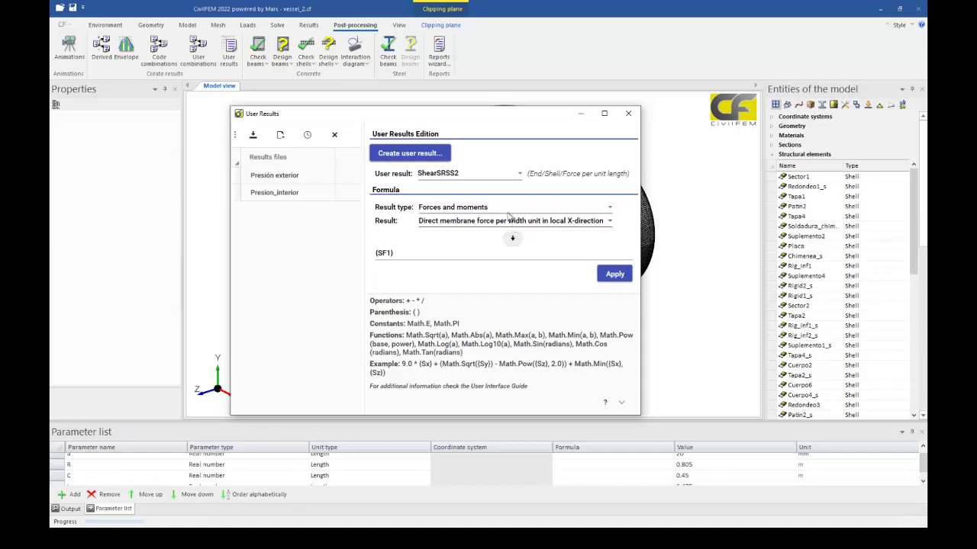
pyautogui.click(480, 221)
pyautogui.click(462, 293)
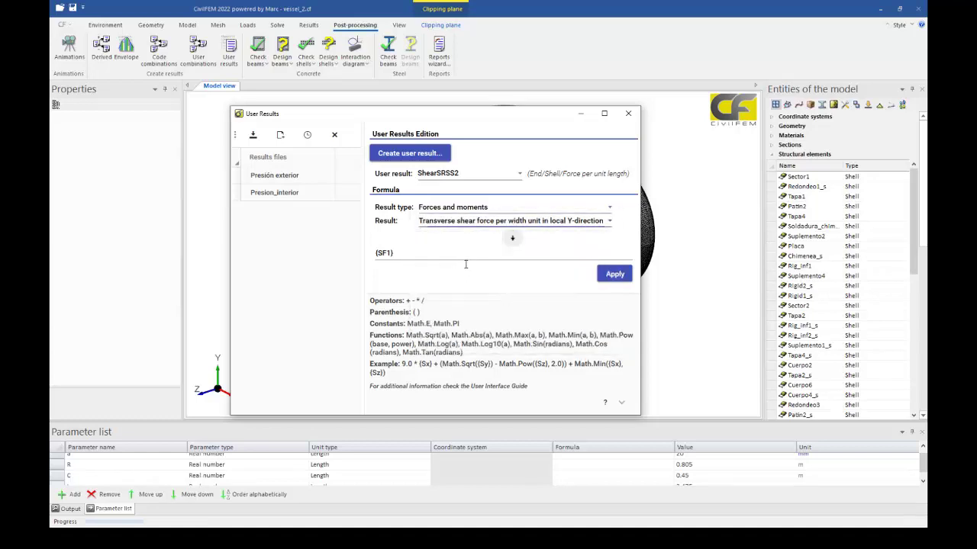
pyautogui.click(513, 241)
# Replace the formula with Math.Sqrt(Math.Pow({SF5},2)+Math.Pow({SF4},2)) and apply it
pyautogui.moveTo(418, 253); pyautogui.dragTo(343, 250)
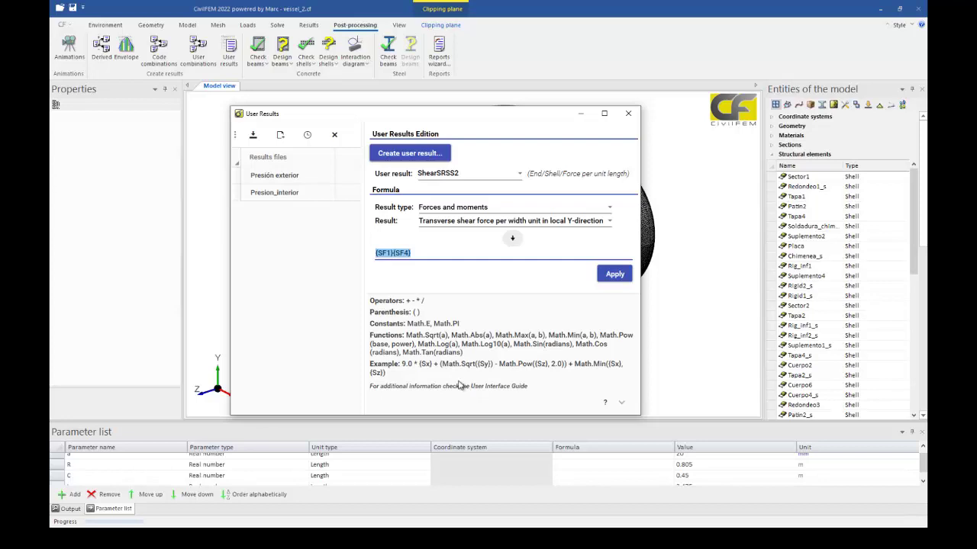
pyautogui.write('Math.Sqrt(Math.Pow({SF5},2)+Math.Pow({SF4},2))')
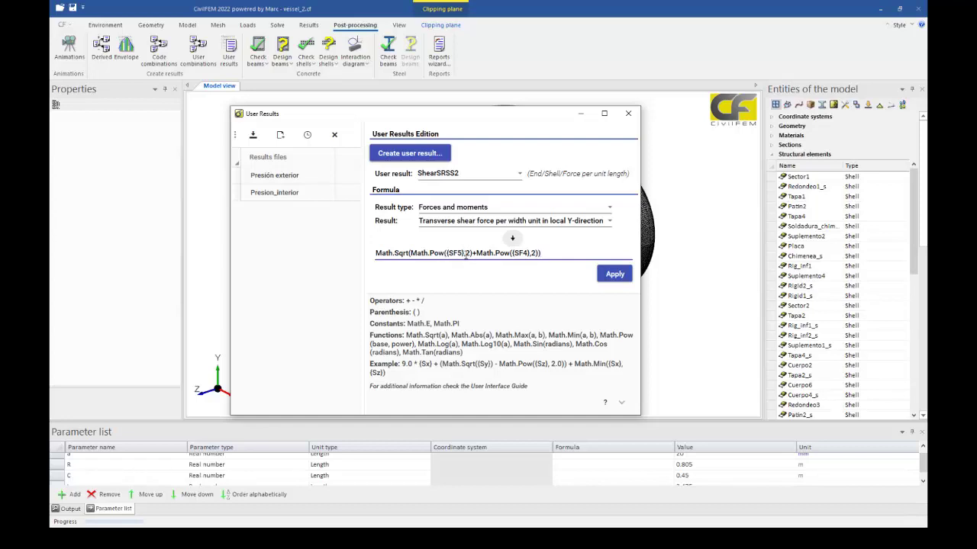
pyautogui.click(615, 275)
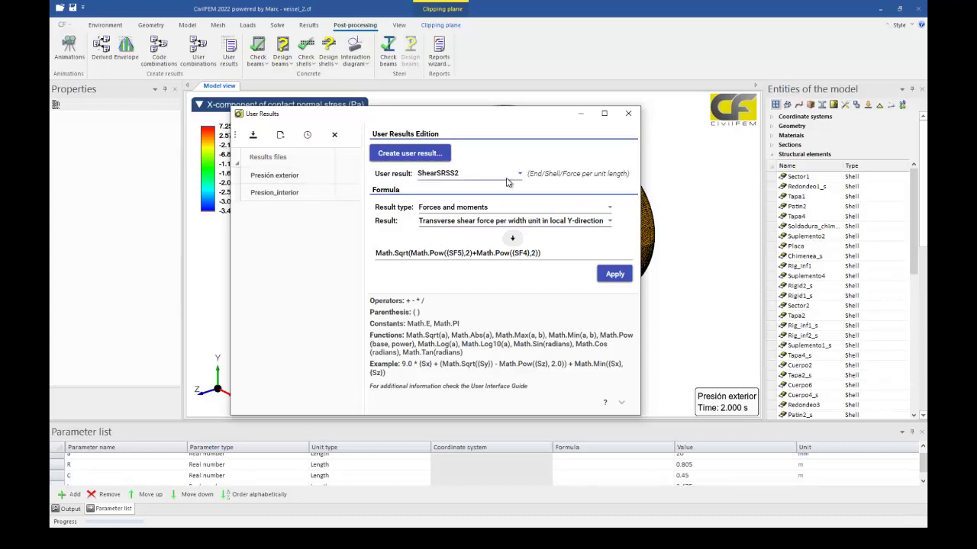
# Create a Node user result named Disp1 with Length units
pyautogui.click(427, 153)
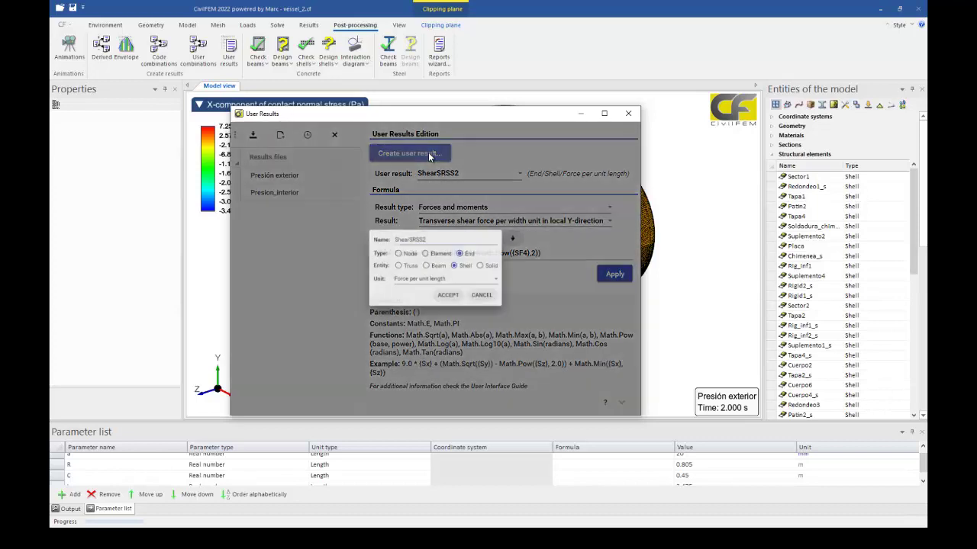
pyautogui.click(399, 249)
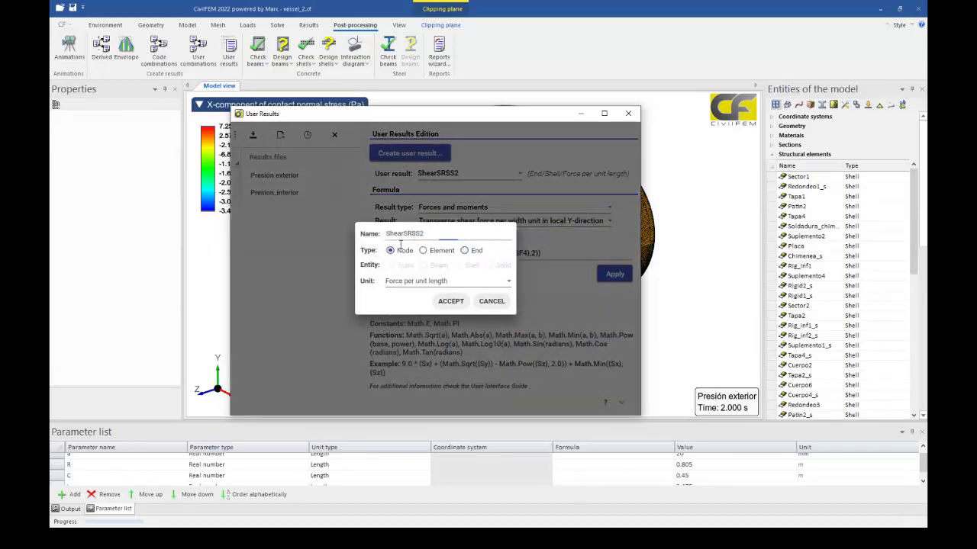
pyautogui.moveTo(426, 234); pyautogui.dragTo(344, 228)
pyautogui.write('D')
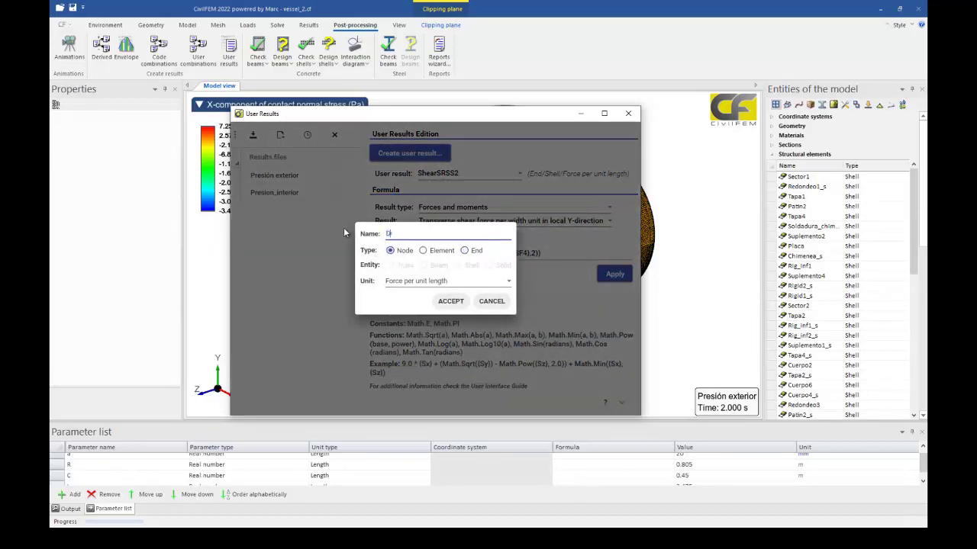
pyautogui.write('isp1')
pyautogui.click(409, 282)
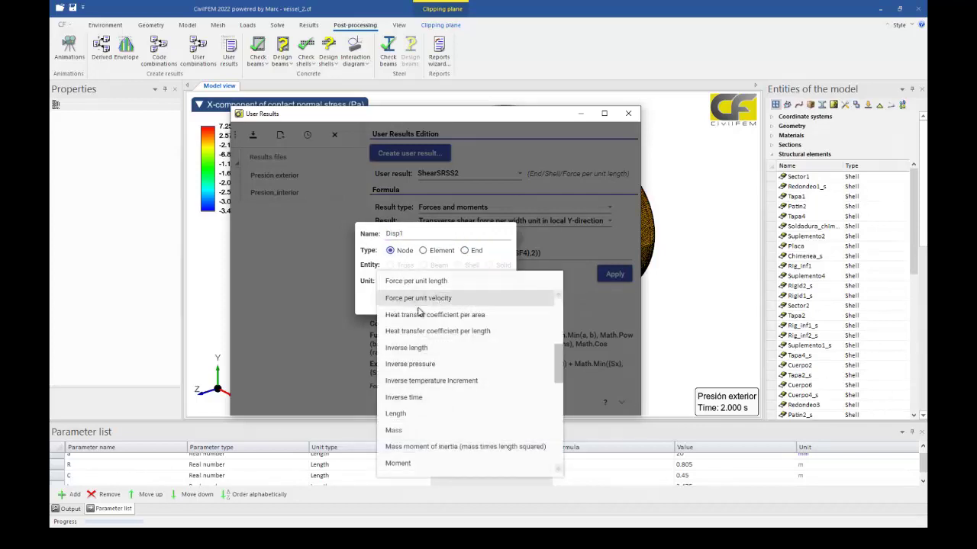
pyautogui.click(429, 414)
pyautogui.click(450, 302)
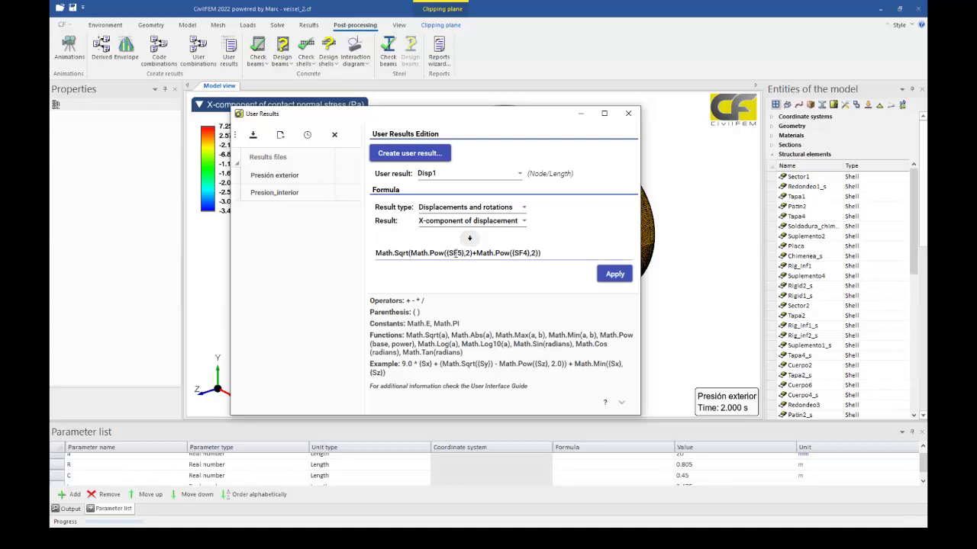
# Change the formula terms to UTx and UTz, giving Math.Sqrt(Math.Pow((UTx),2)+Math.Pow((UTz),2)), and apply it
pyautogui.moveTo(461, 252); pyautogui.dragTo(453, 253)
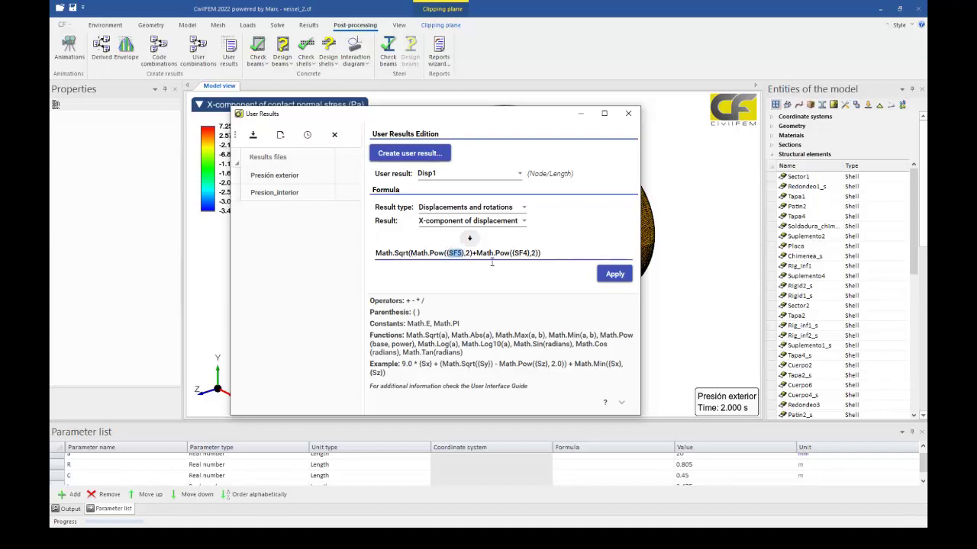
pyautogui.write('UT')
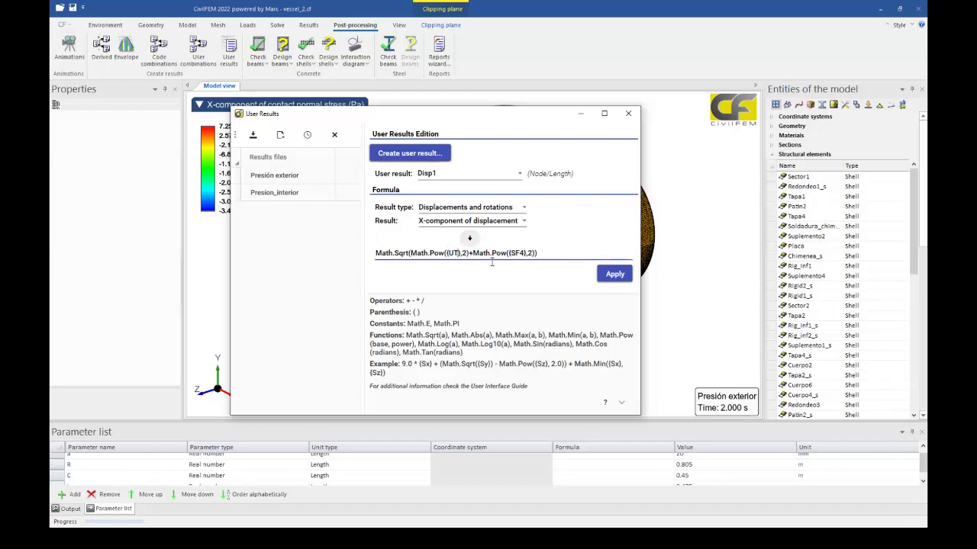
pyautogui.write('x')
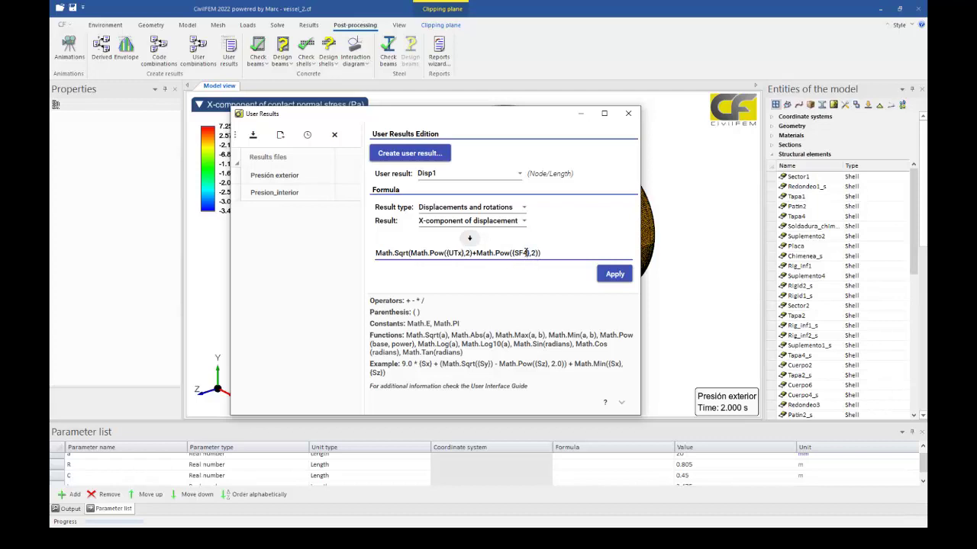
pyautogui.moveTo(527, 253); pyautogui.dragTo(515, 252)
pyautogui.write('UTz')
pyautogui.click(620, 281)
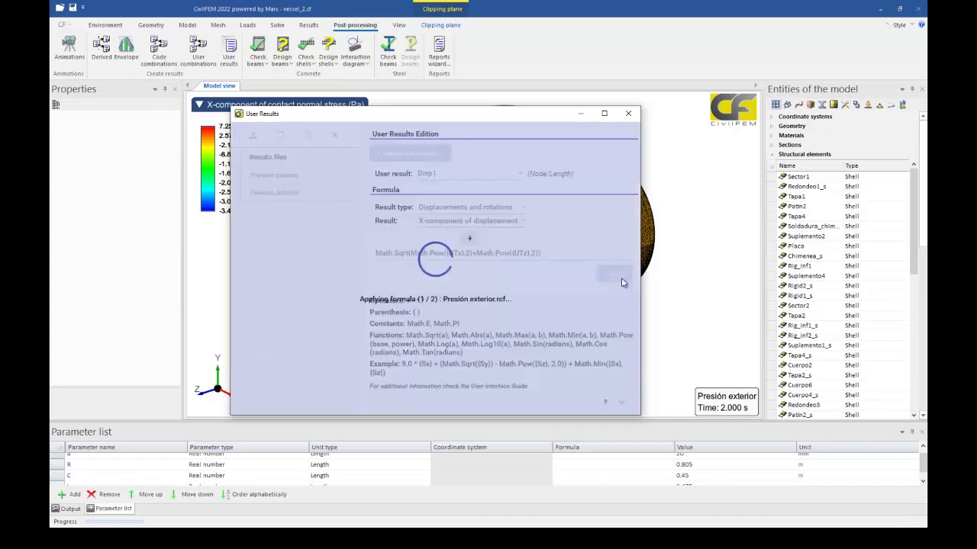
# Close User Results and plot the Others result DispXZ
pyautogui.click(628, 114)
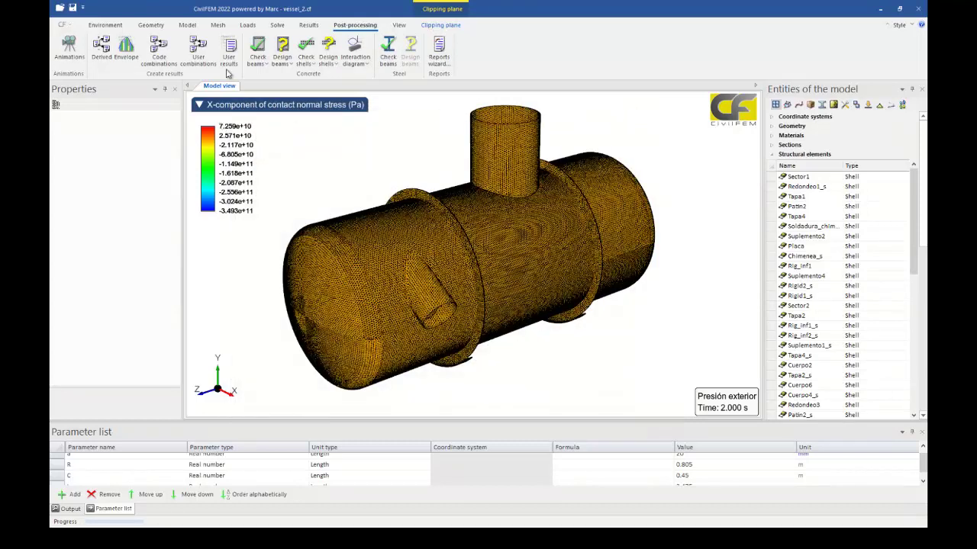
pyautogui.click(302, 26)
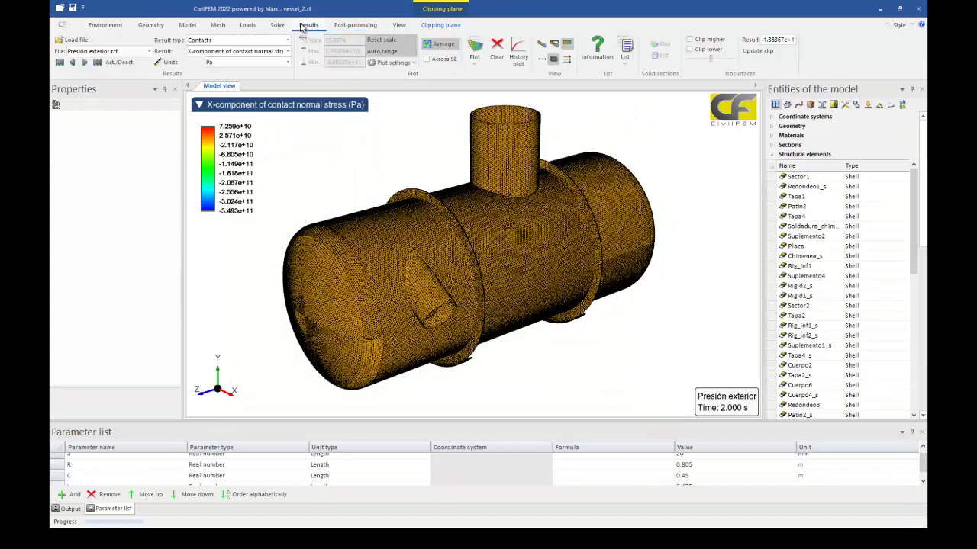
pyautogui.click(229, 40)
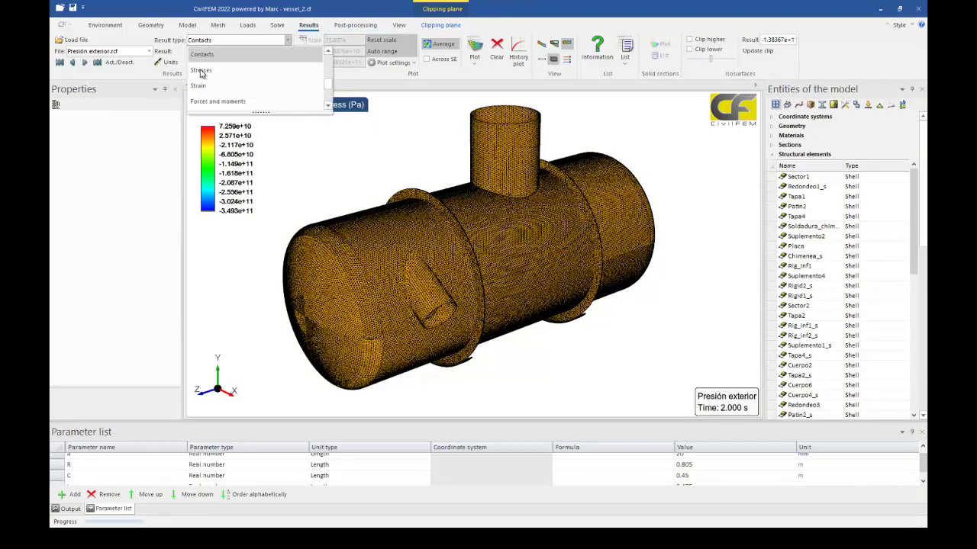
pyautogui.scroll(-2, 210, 86)
pyautogui.click(216, 100)
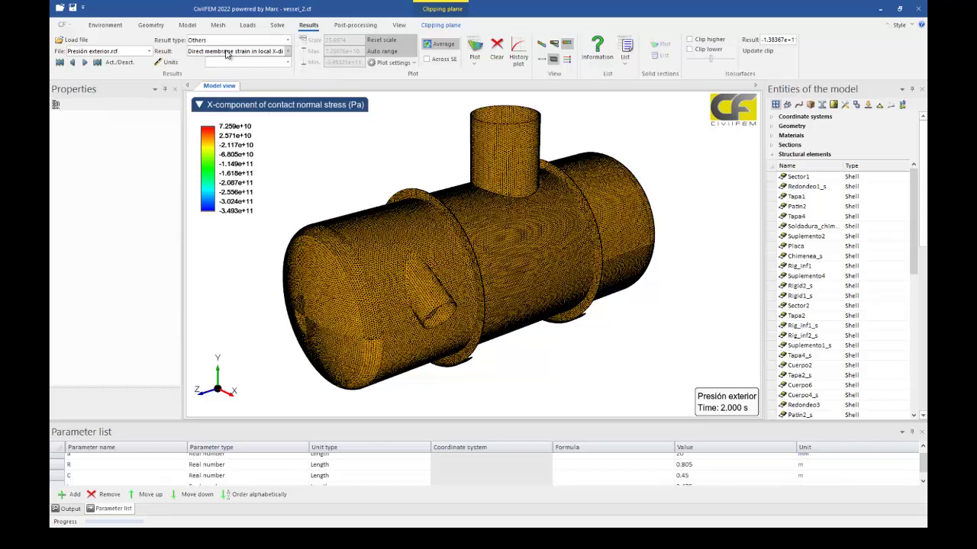
pyautogui.click(227, 52)
pyautogui.scroll(-3, 233, 76)
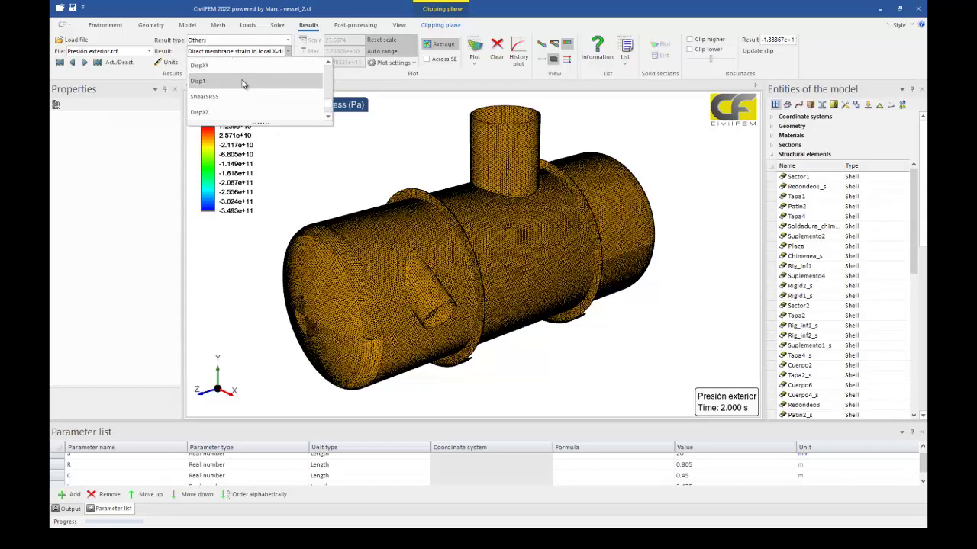
pyautogui.click(217, 113)
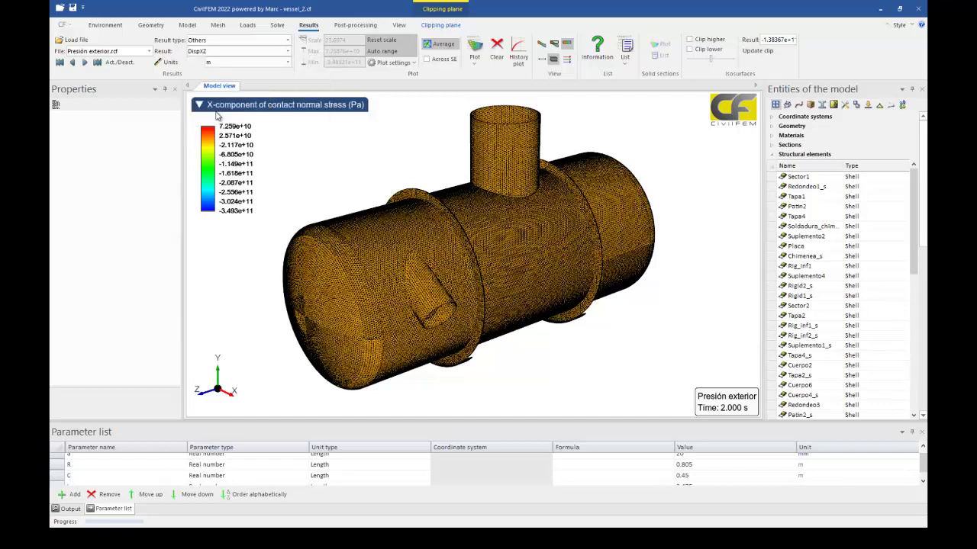
# Display the DispXZ results in centimetres
pyautogui.click(229, 63)
pyautogui.click(231, 117)
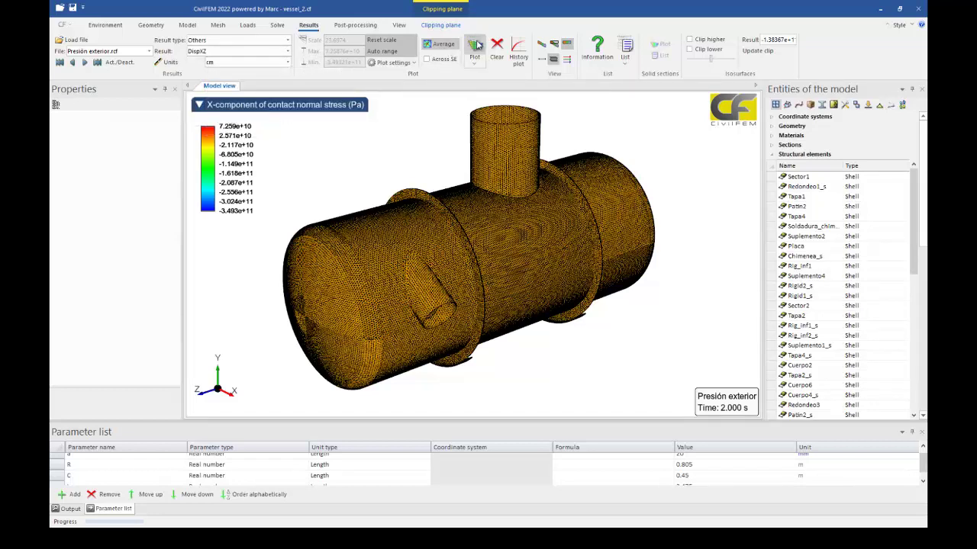
pyautogui.click(203, 62)
pyautogui.click(204, 61)
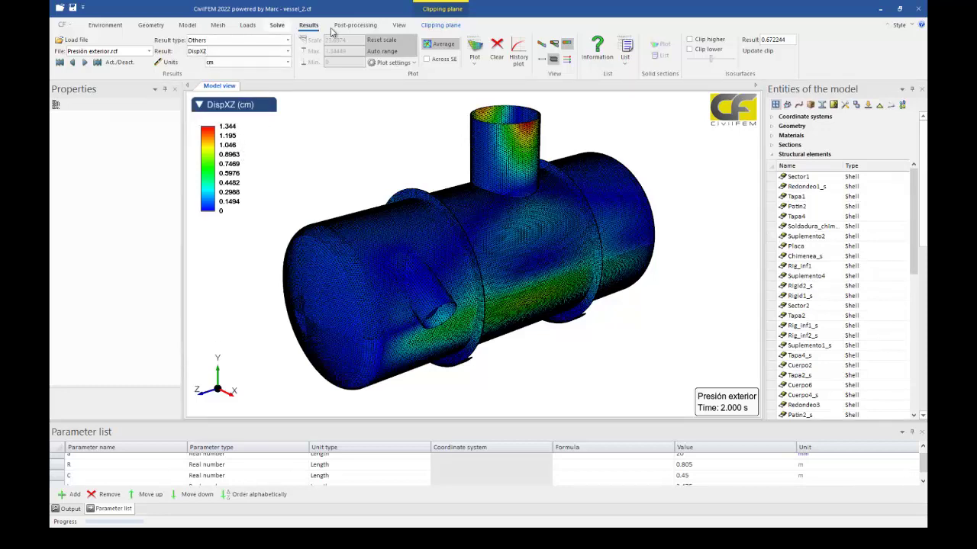
pyautogui.click(439, 26)
# Sweep a 2D clipping plane across the vessel, then keep DispXZ as the plotted result
pyautogui.click(122, 40)
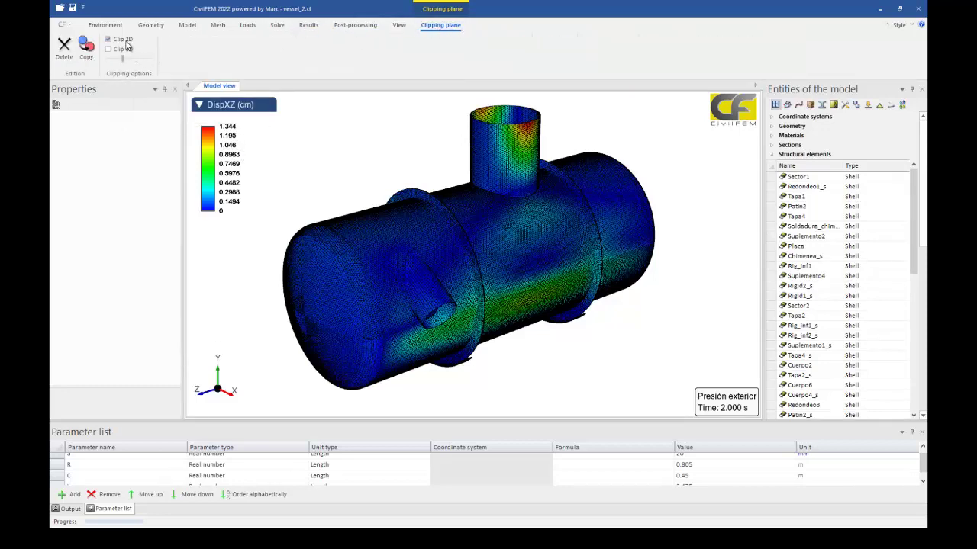
pyautogui.moveTo(122, 62)
pyautogui.mouseDown()
pyautogui.moveTo(148, 65)
pyautogui.moveTo(119, 63)
pyautogui.mouseUp()
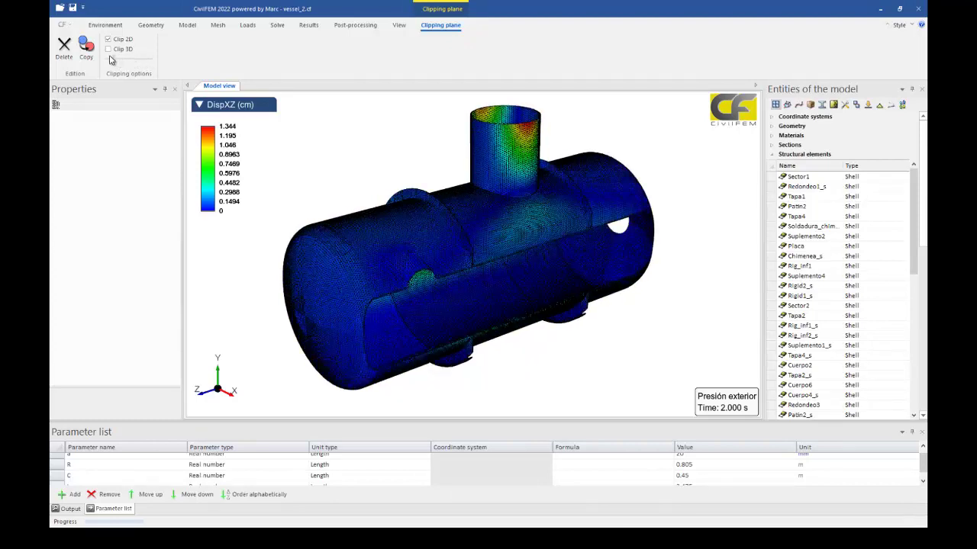
pyautogui.click(309, 25)
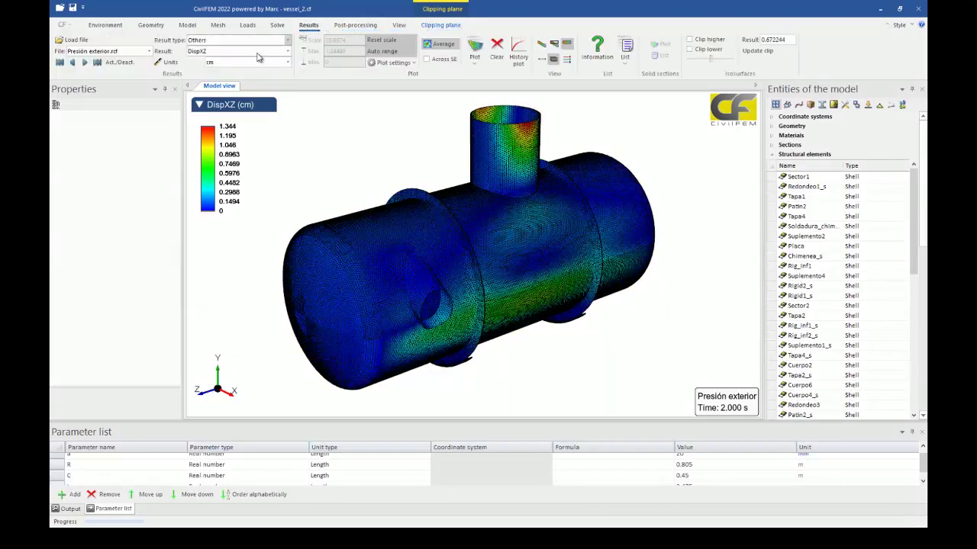
pyautogui.click(240, 51)
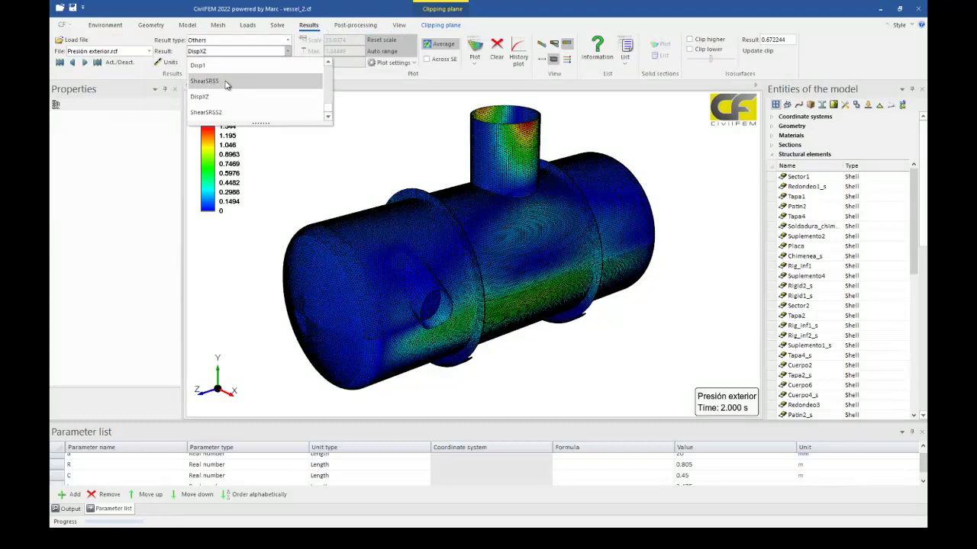
pyautogui.click(382, 115)
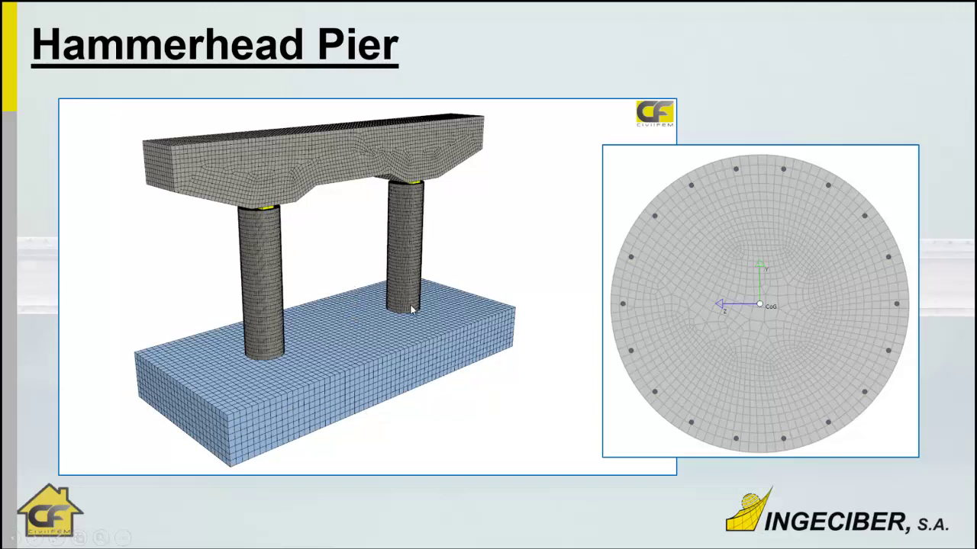
# Return to the Hammerhead_2.cf model, list its load cases, and select Column 1
pyautogui.hotkey('alt', 'Tab')
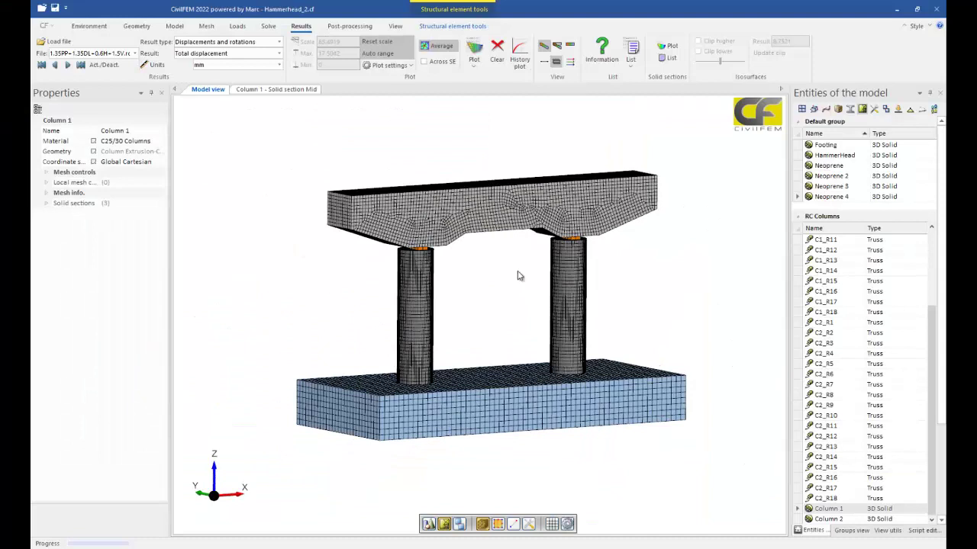
pyautogui.click(933, 109)
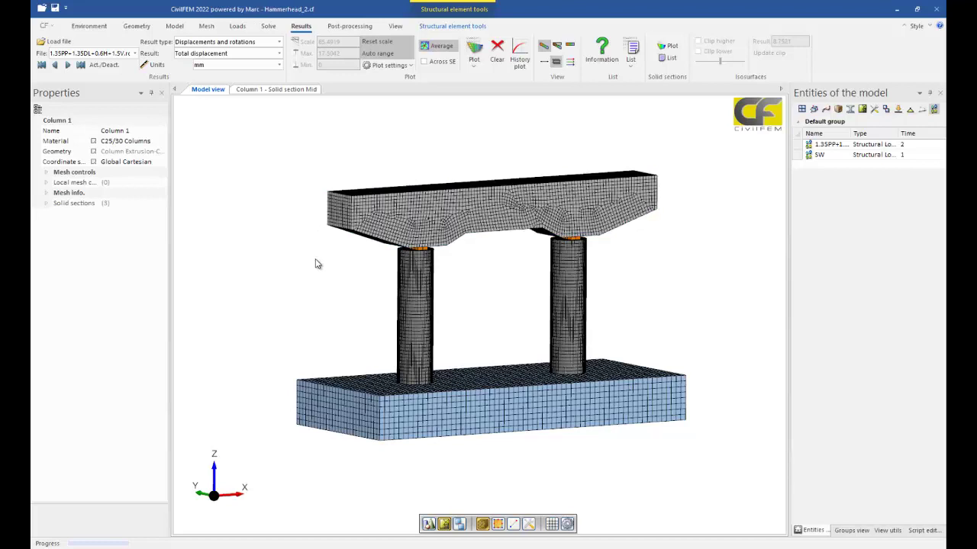
pyautogui.click(409, 313)
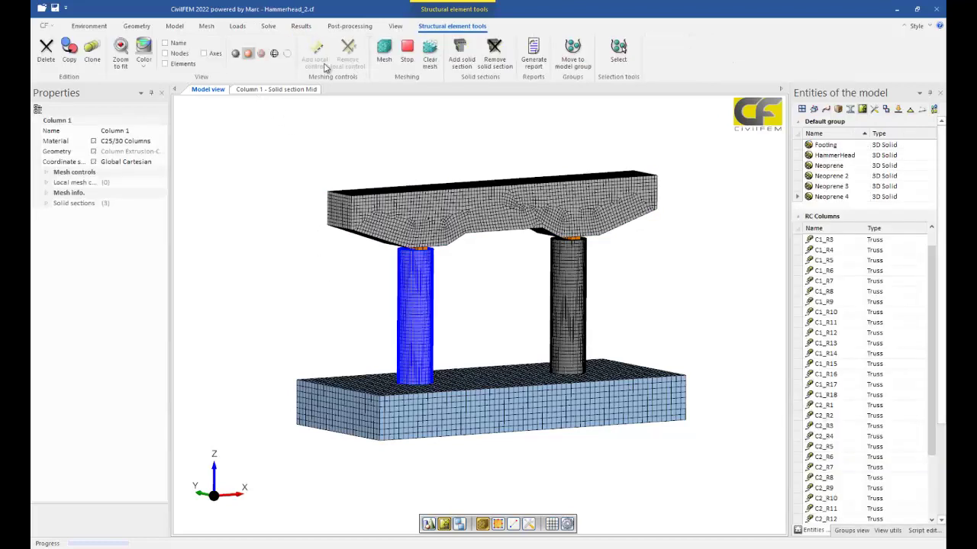
# Hide the concrete of Columns 1 and 2 to reveal their rebar
pyautogui.click(275, 53)
pyautogui.scroll(3, 318, 268)
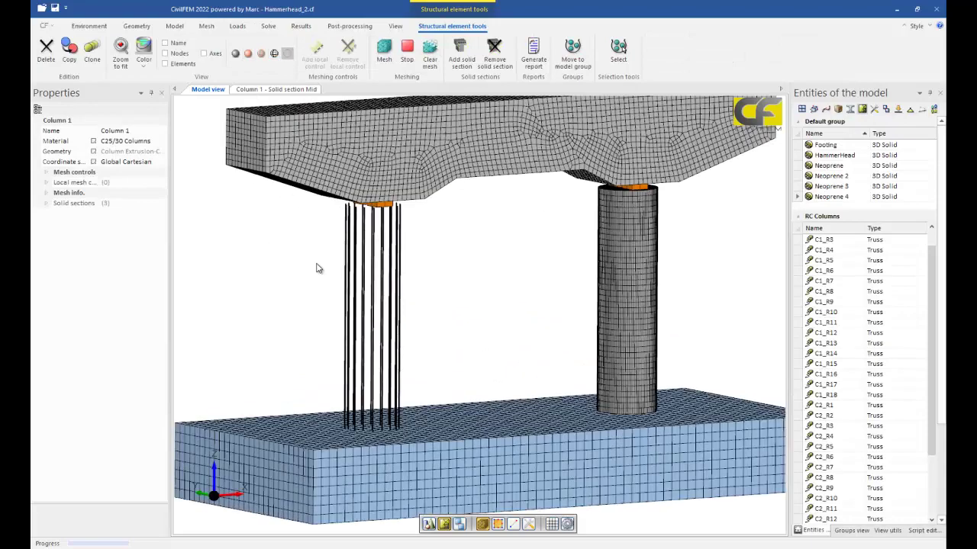
pyautogui.scroll(5, 407, 315)
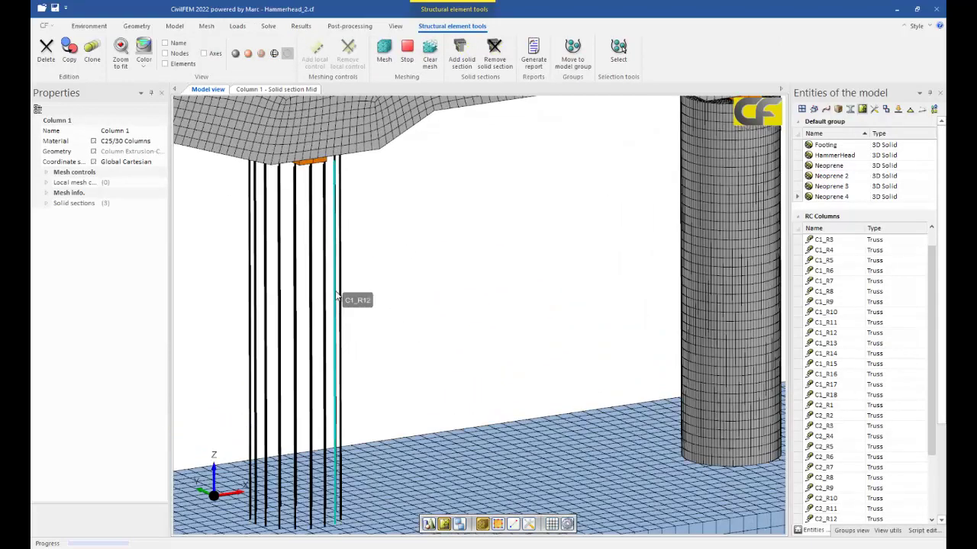
pyautogui.scroll(-5, 359, 287)
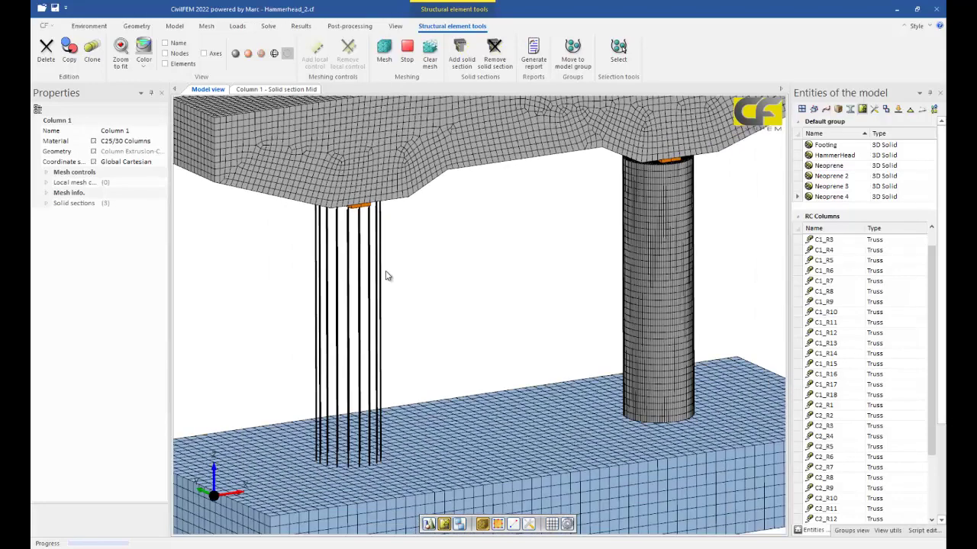
pyautogui.click(645, 249)
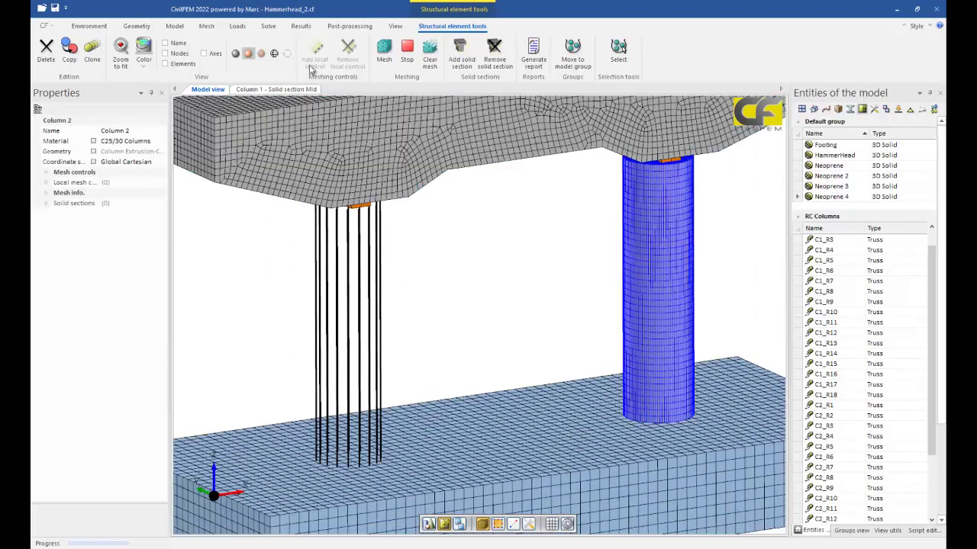
pyautogui.click(287, 54)
# Rotate toward the rebar cages, reselect Column 1 and expand its solid sections Bot, Mid and Top
pyautogui.moveTo(516, 310)
pyautogui.mouseDown(button='middle')
pyautogui.moveTo(524, 321)
pyautogui.moveTo(523, 308)
pyautogui.mouseUp(button='middle')
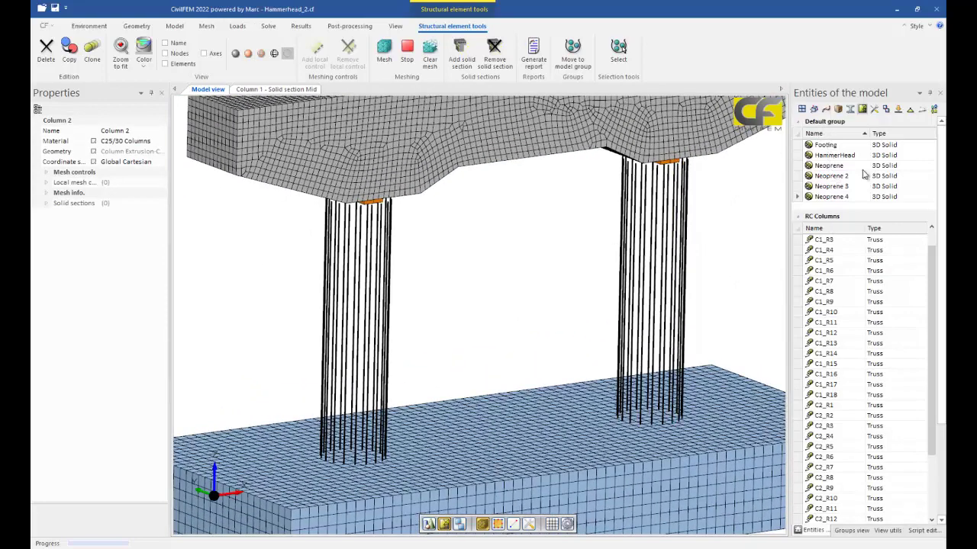
pyautogui.scroll(-3, 862, 366)
pyautogui.click(831, 509)
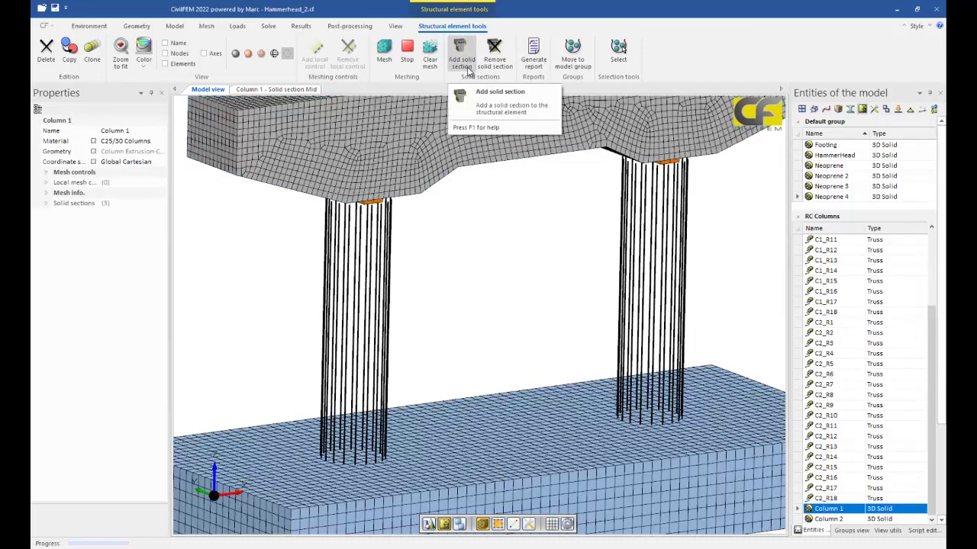
pyautogui.click(48, 203)
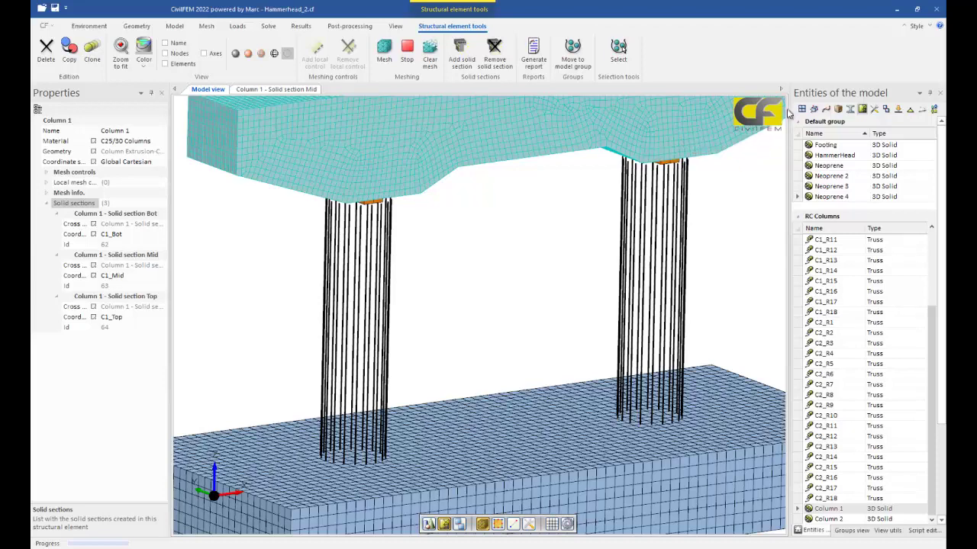
# Display the axes of coordinate systems C1_Bot through C2_Top on both columns
pyautogui.click(814, 109)
pyautogui.click(815, 145)
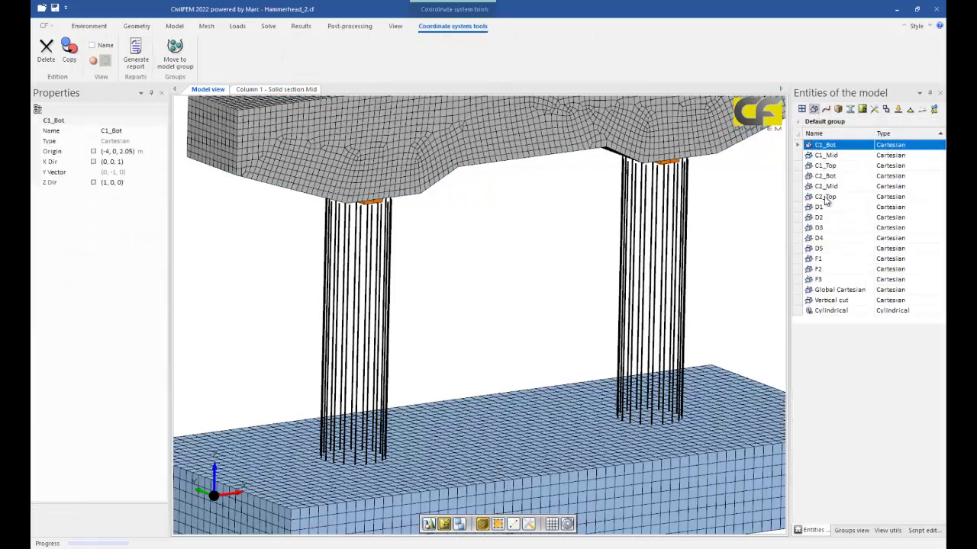
pyautogui.keyDown('shift'); pyautogui.click(825, 197); pyautogui.keyUp('shift')
pyautogui.click(93, 61)
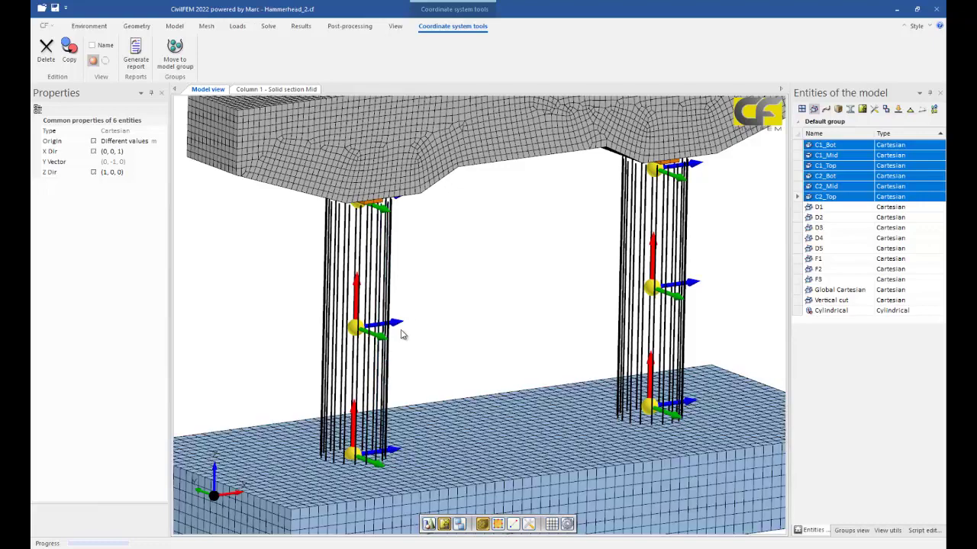
pyautogui.scroll(-3, 404, 328)
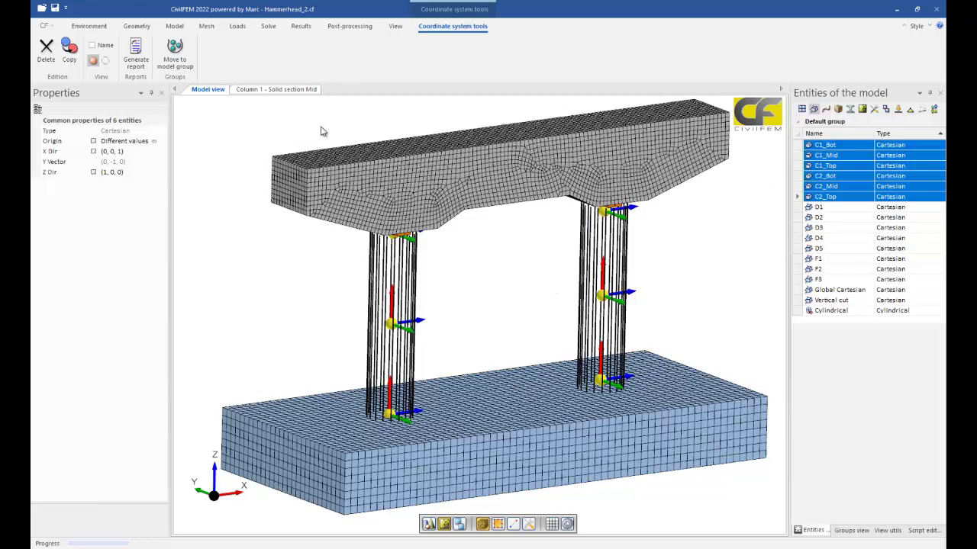
# Return to the entity list and reselect Column 1
pyautogui.click(862, 109)
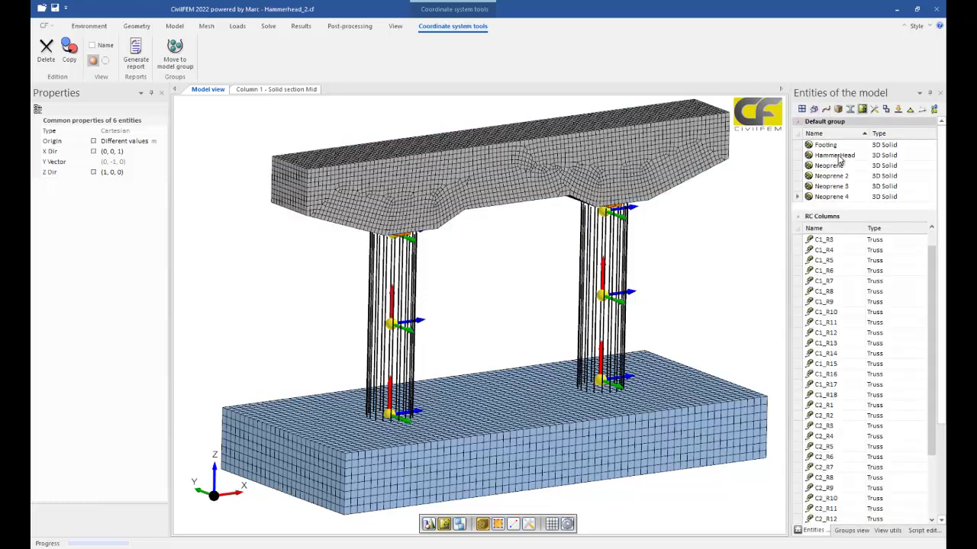
pyautogui.scroll(-5, 834, 516)
pyautogui.click(834, 510)
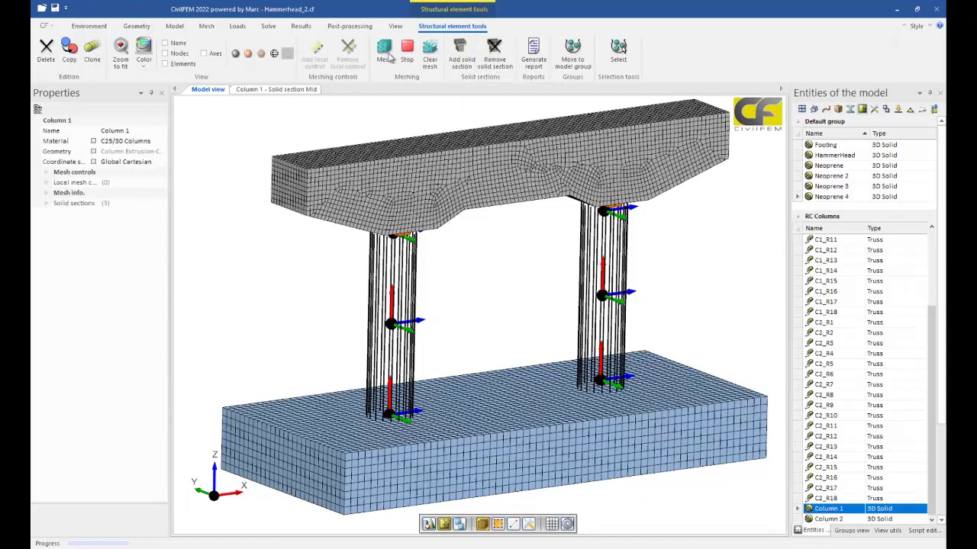
pyautogui.click(463, 61)
pyautogui.click(152, 131)
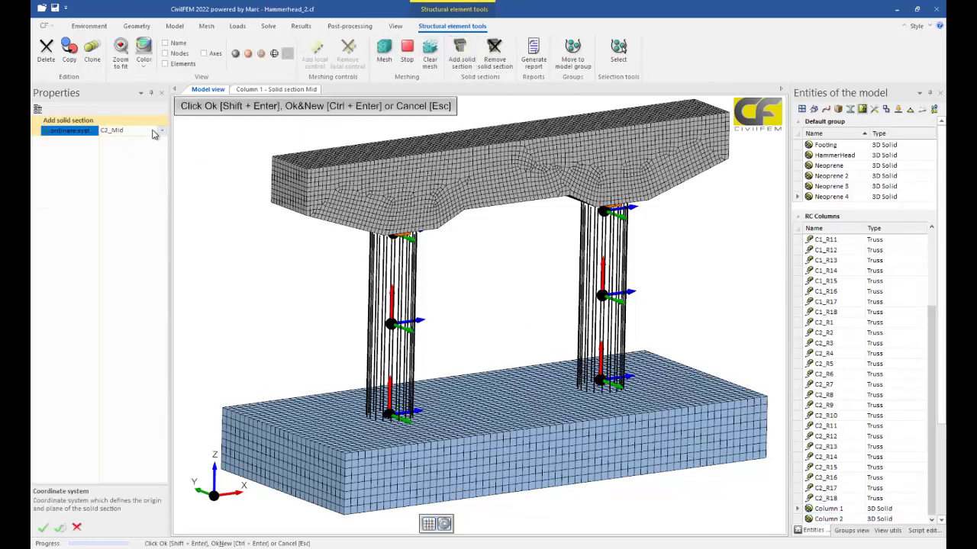
pyautogui.click(161, 132)
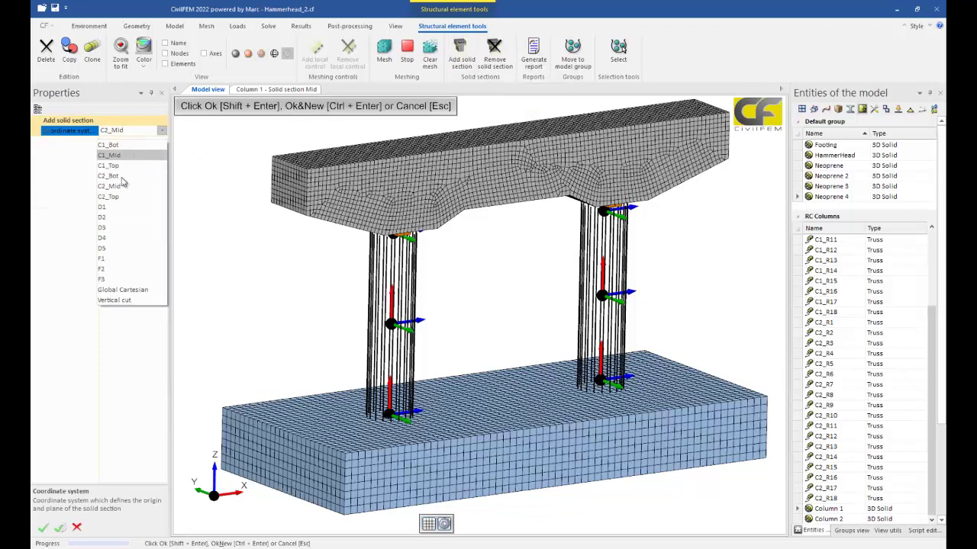
pyautogui.click(59, 408)
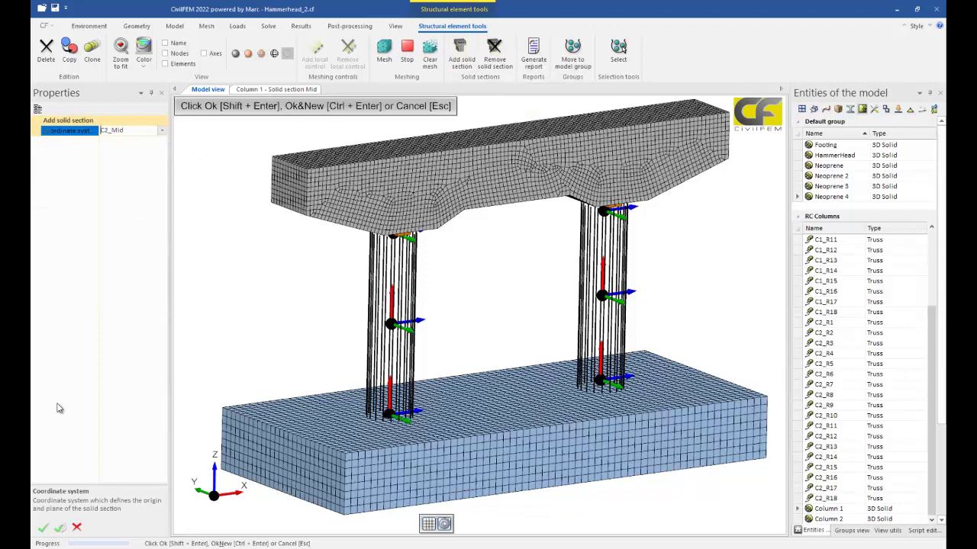
pyautogui.click(76, 530)
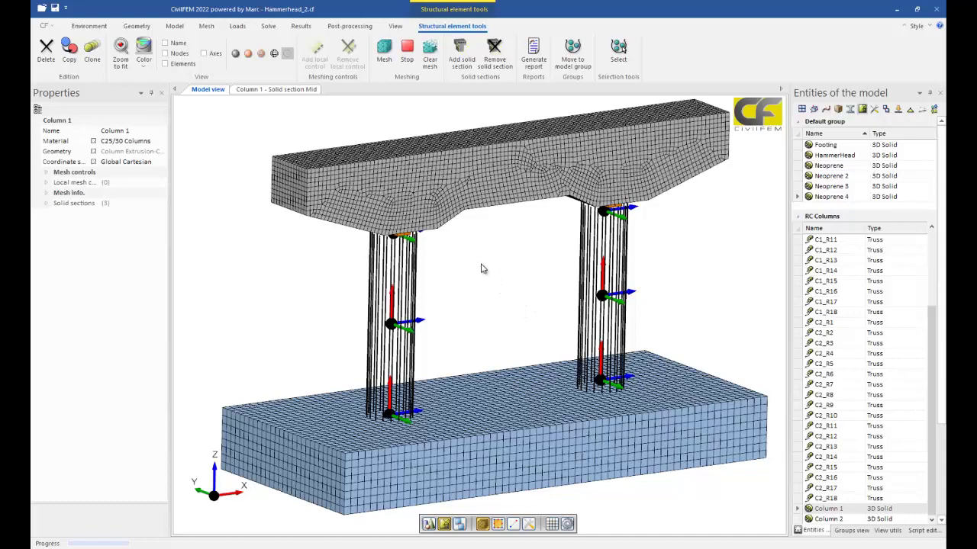
pyautogui.scroll(2, 456, 265)
pyautogui.moveTo(456, 266)
pyautogui.mouseDown(button='middle')
pyautogui.moveTo(530, 268)
pyautogui.moveTo(511, 290)
pyautogui.moveTo(515, 280)
pyautogui.moveTo(460, 267)
pyautogui.mouseUp(button='middle')
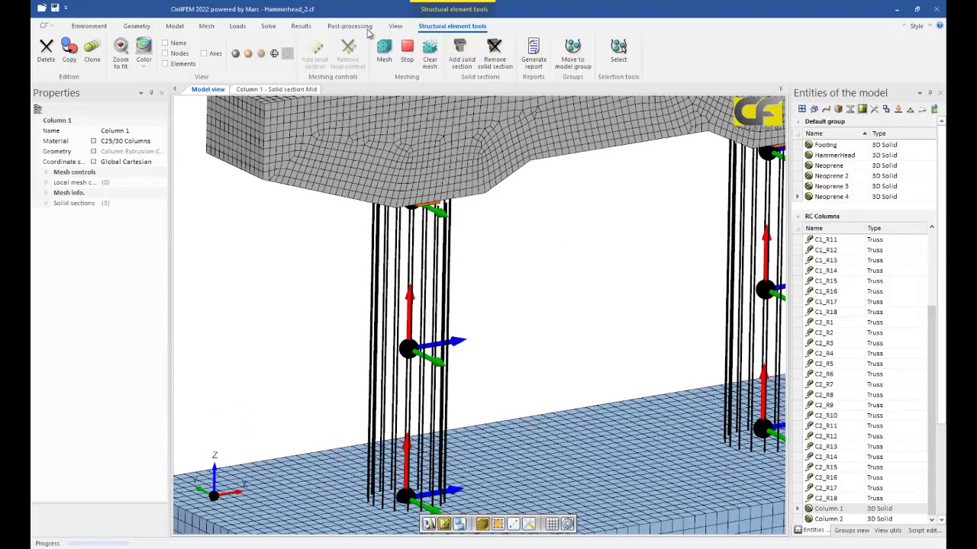
pyautogui.click(300, 26)
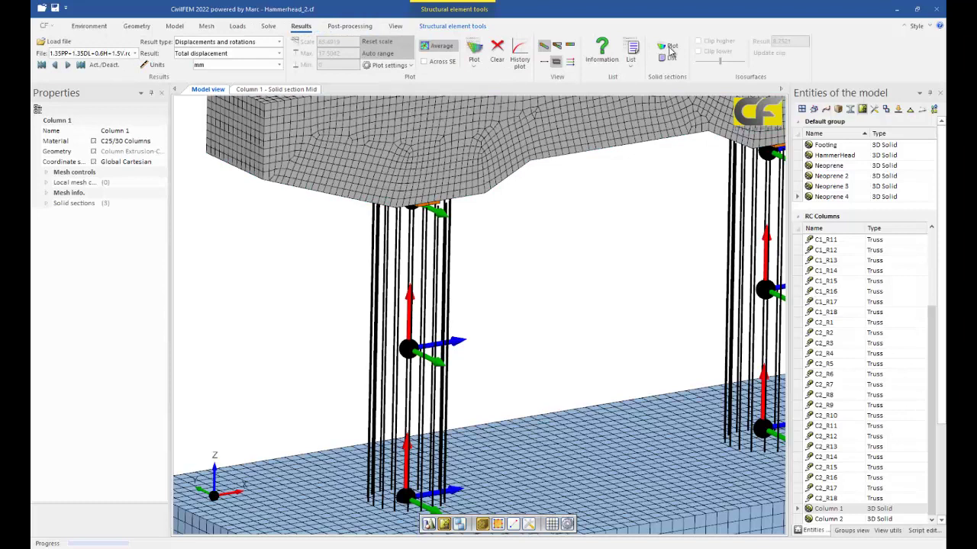
pyautogui.click(669, 48)
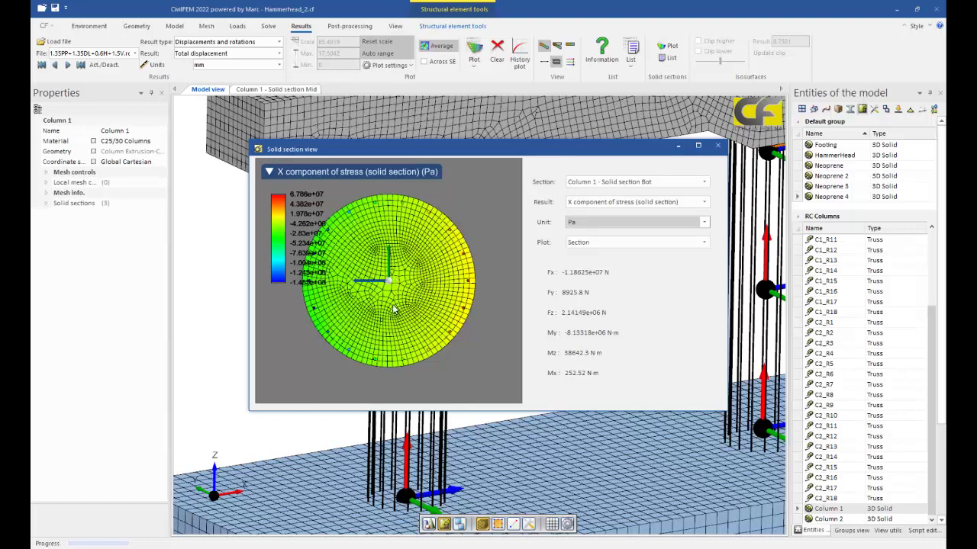
pyautogui.scroll(1, 390, 293)
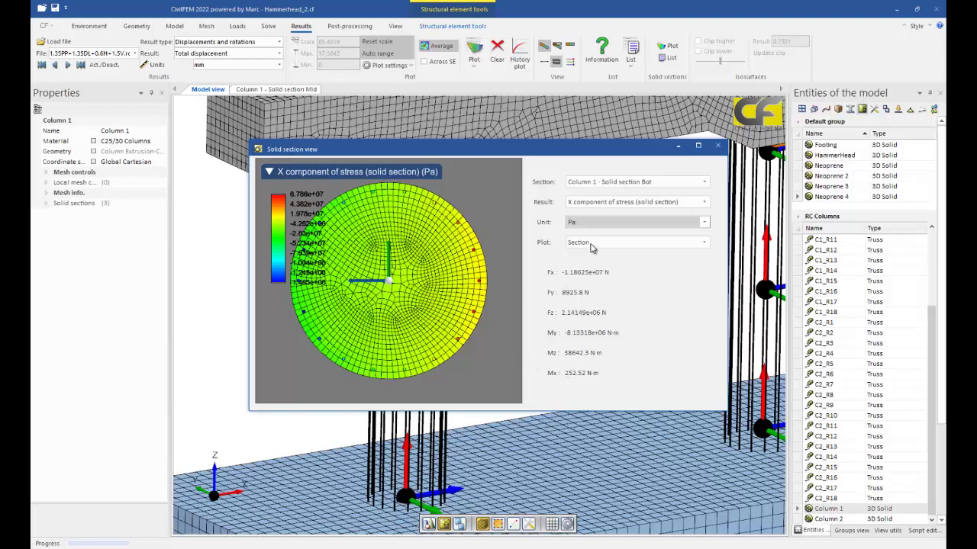
pyautogui.click(601, 184)
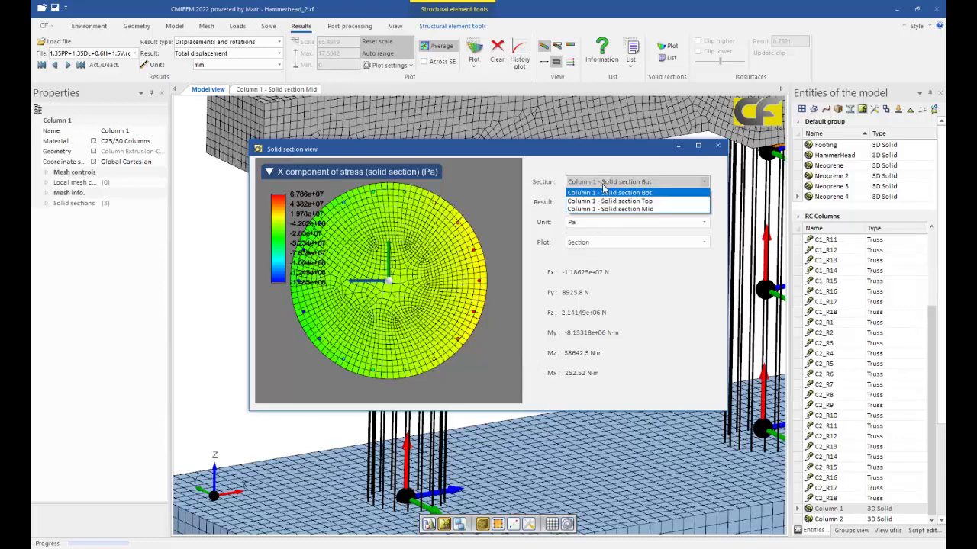
pyautogui.click(609, 202)
pyautogui.click(613, 183)
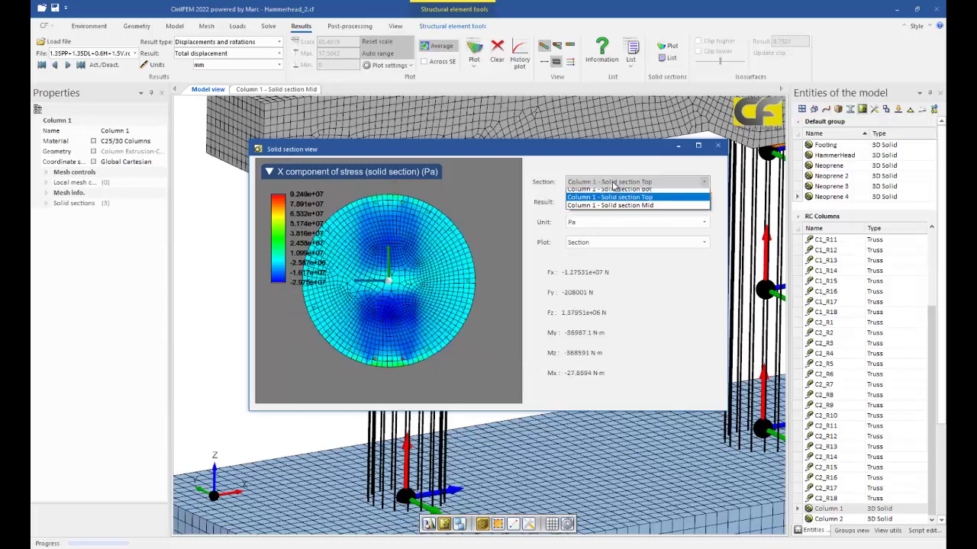
pyautogui.click(615, 212)
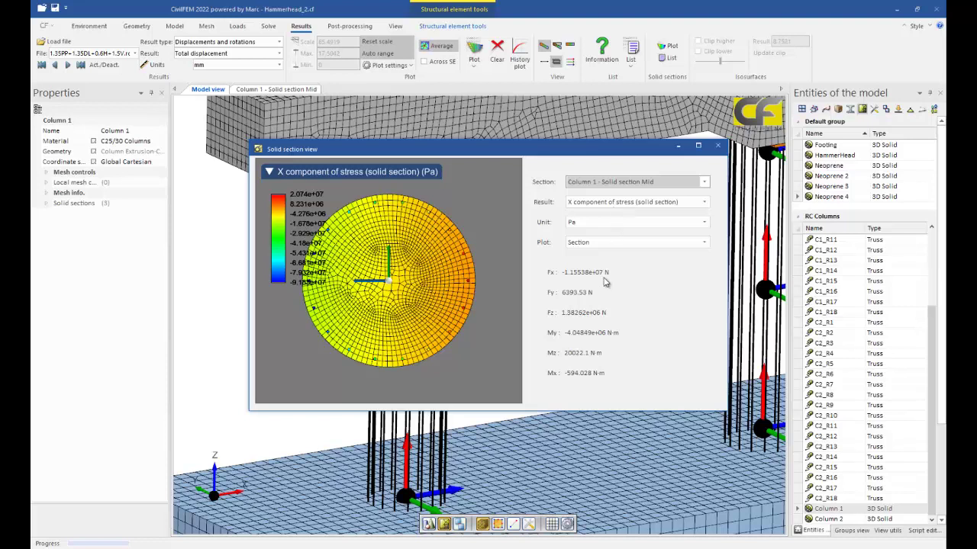
pyautogui.click(601, 243)
pyautogui.click(599, 261)
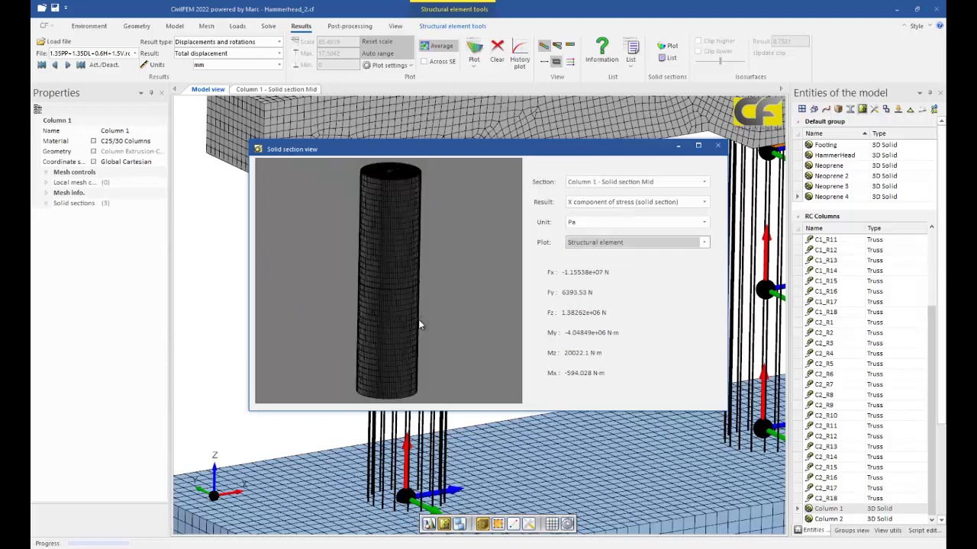
pyautogui.click(589, 183)
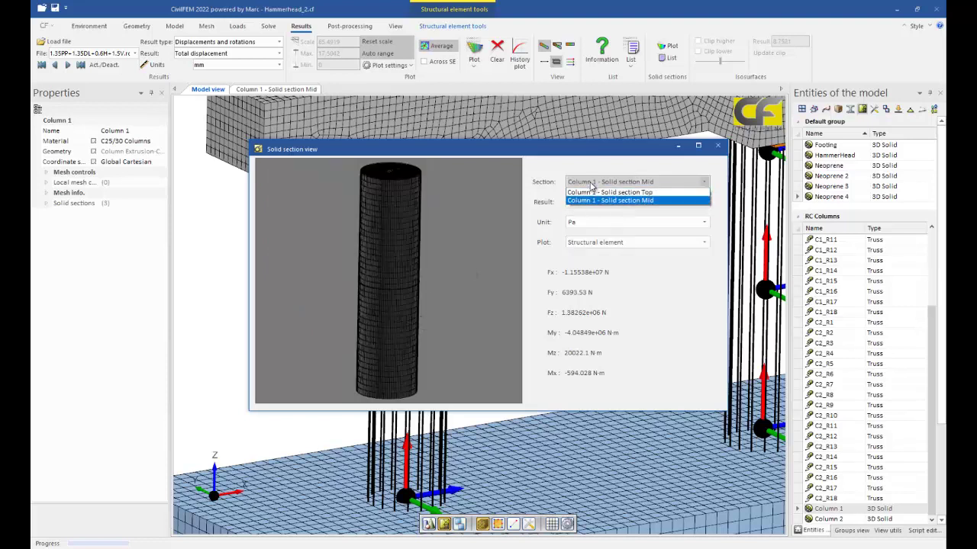
pyautogui.click(603, 211)
pyautogui.moveTo(511, 284); pyautogui.dragTo(474, 328)
pyautogui.click(649, 183)
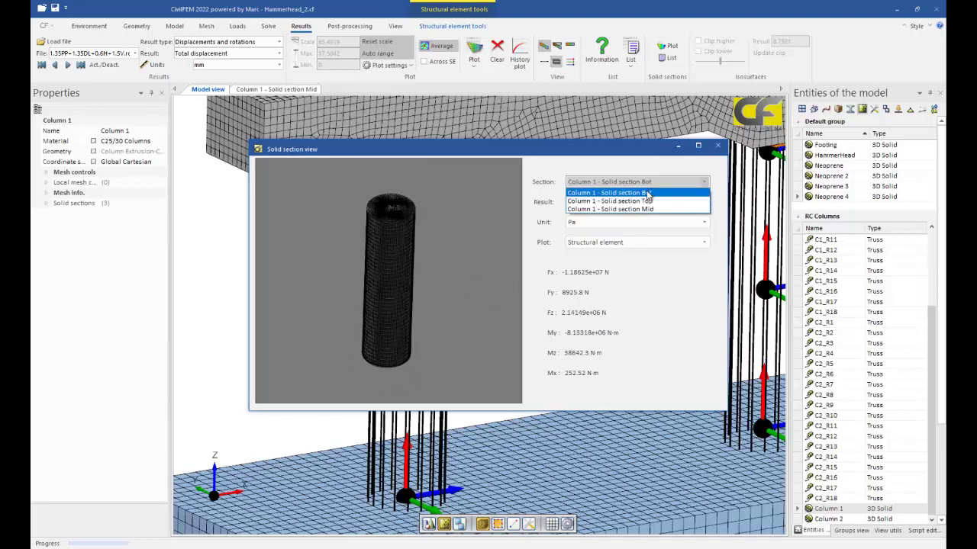
pyautogui.click(633, 212)
pyautogui.scroll(3, 435, 291)
pyautogui.scroll(-5, 441, 292)
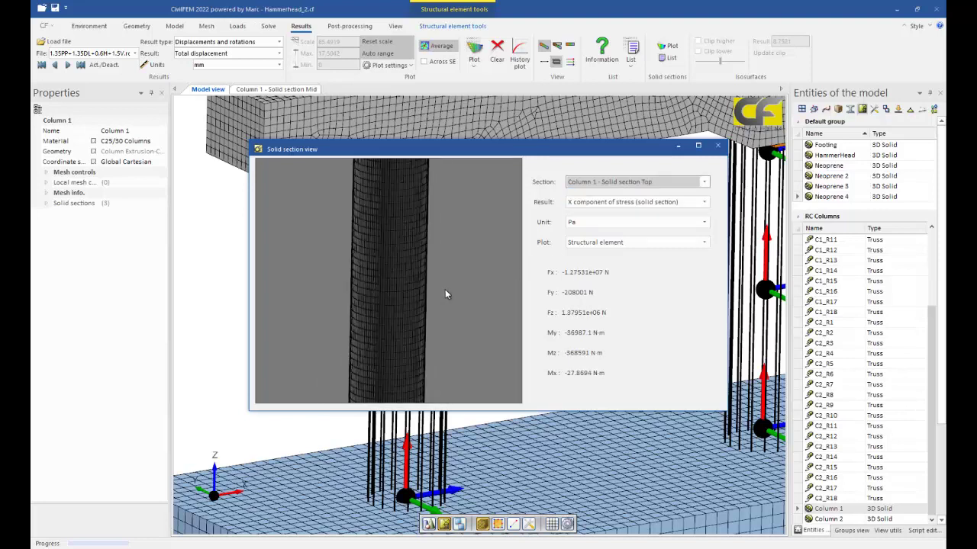
pyautogui.click(712, 149)
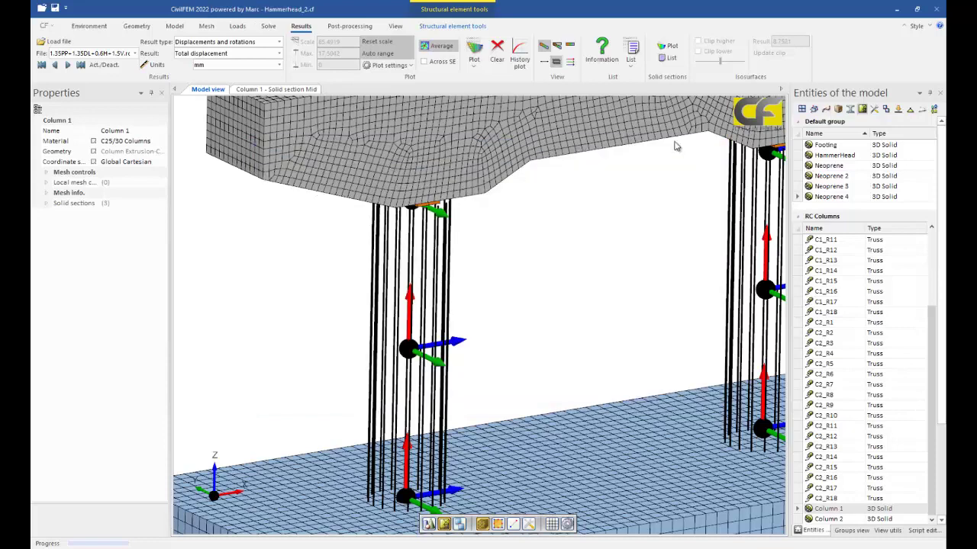
# Generate the XZ-plane interaction diagram for solid section 62 and widen it to show the results table
pyautogui.click(355, 27)
pyautogui.click(353, 64)
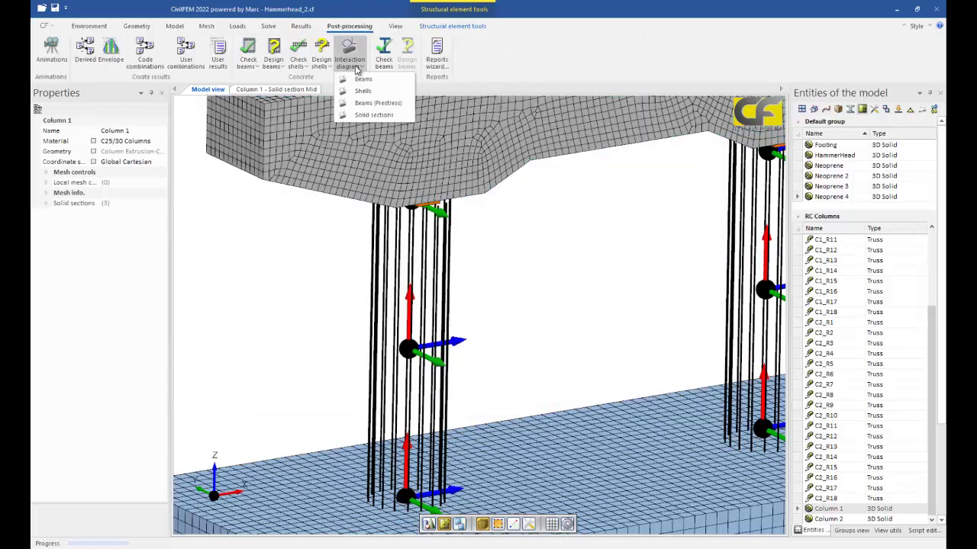
pyautogui.click(360, 112)
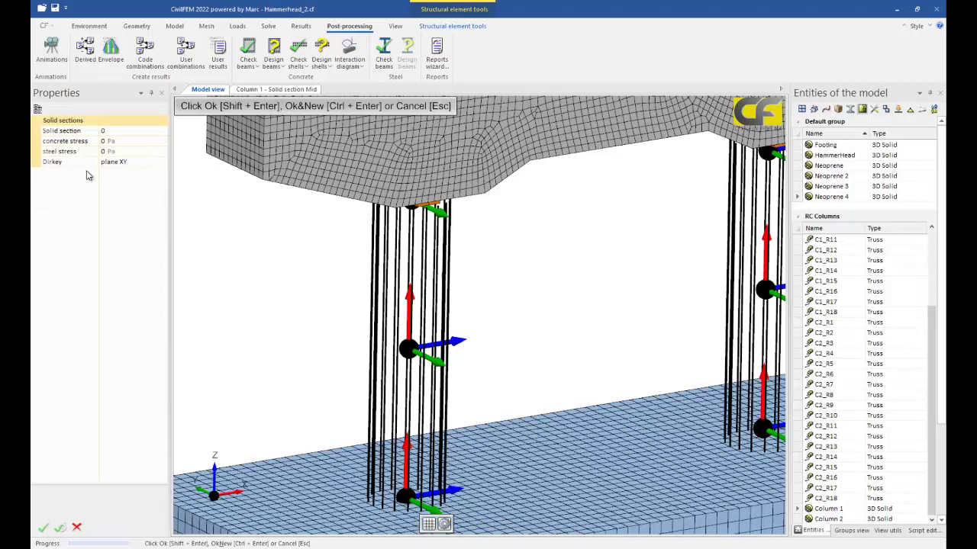
pyautogui.click(111, 132)
pyautogui.write('6')
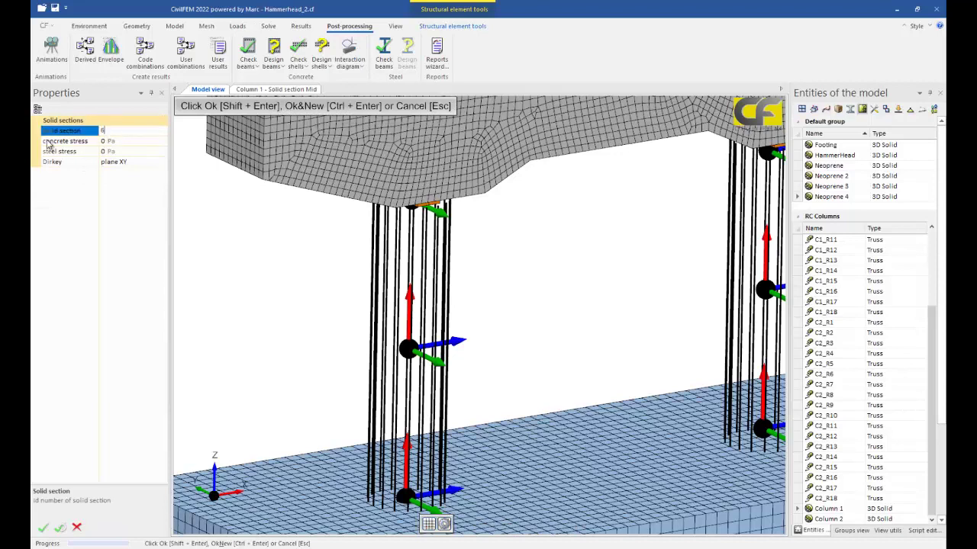
pyautogui.write('2')
pyautogui.click(137, 161)
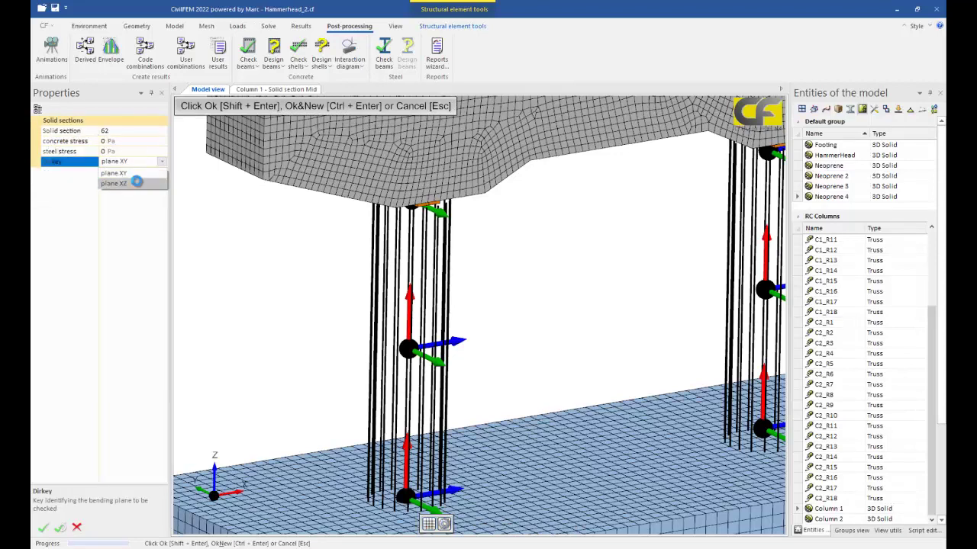
pyautogui.click(115, 183)
pyautogui.click(50, 526)
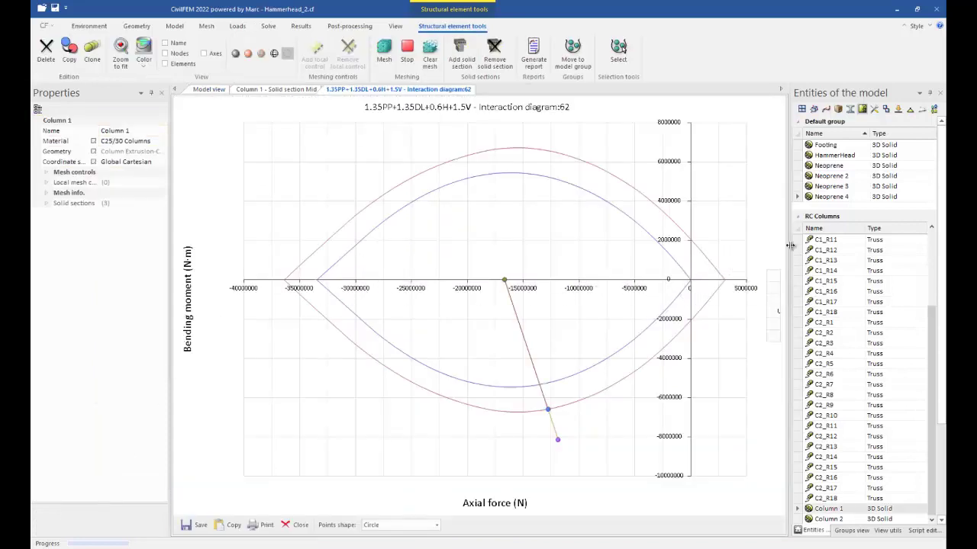
pyautogui.moveTo(791, 245); pyautogui.dragTo(802, 245)
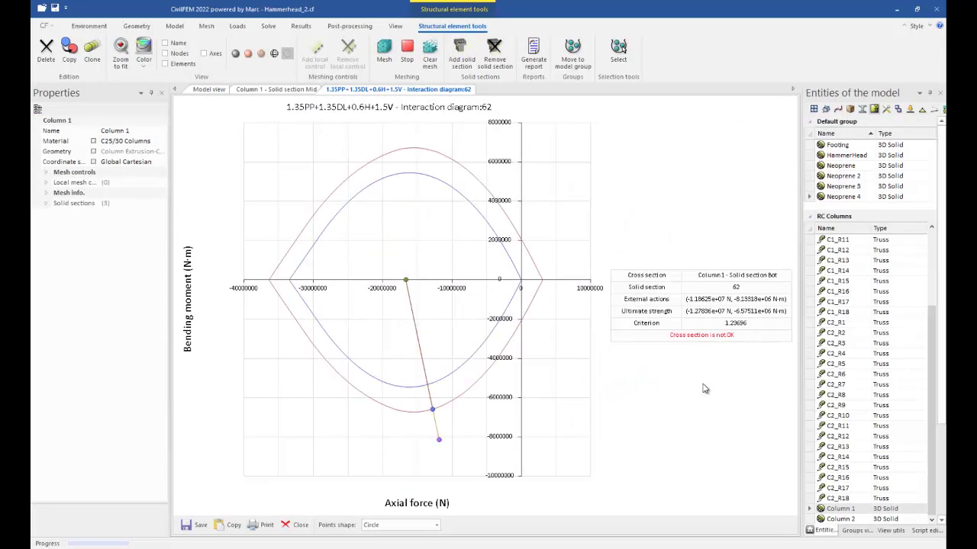